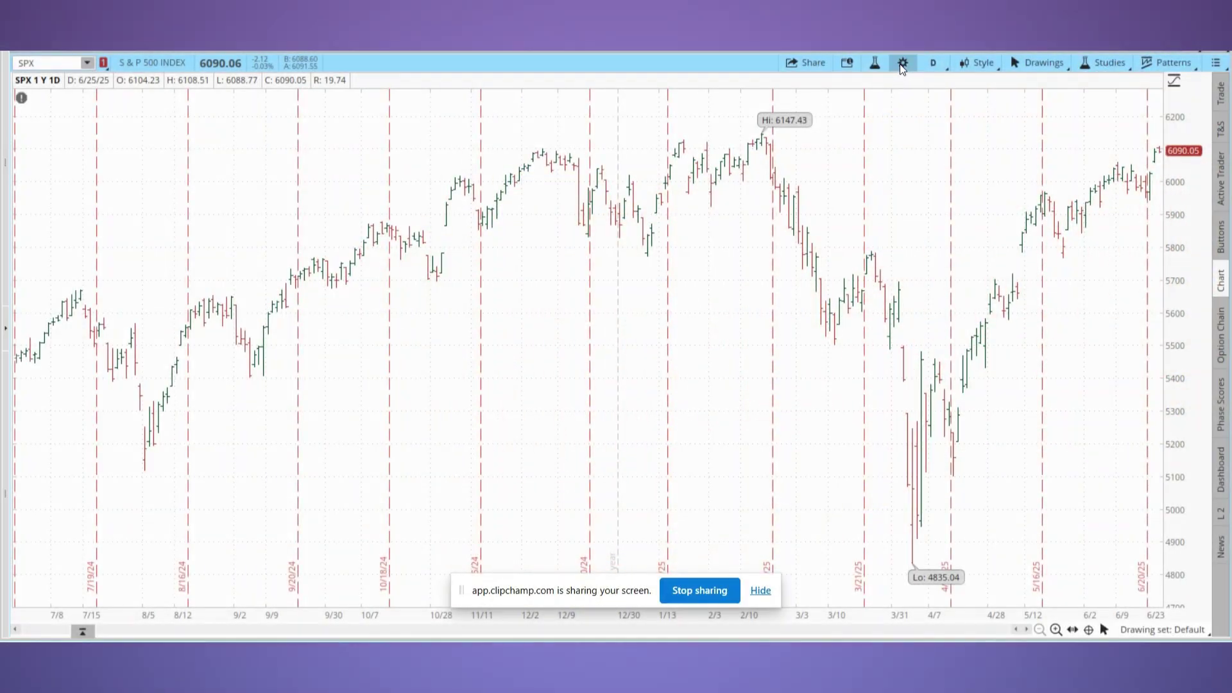
# Set the SPX chart to Range aggregation over 5 years with ATR-sized Renko bricks
pyautogui.click(900, 64)
pyautogui.click(421, 119)
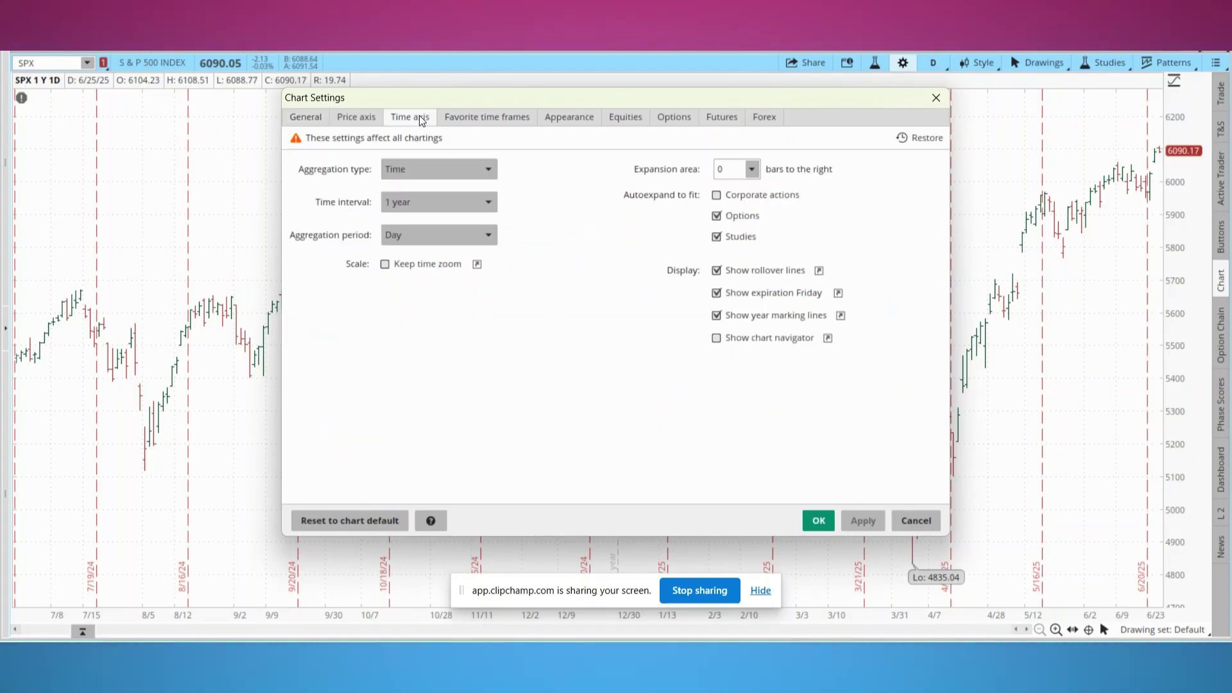
pyautogui.click(421, 169)
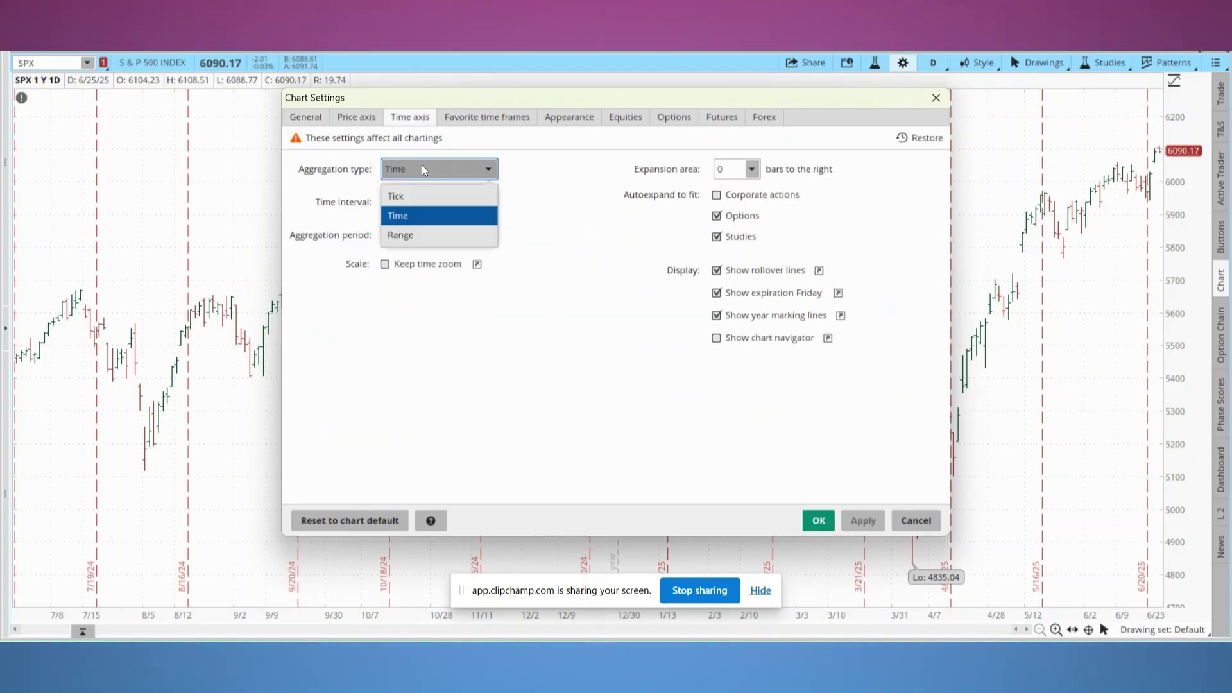
pyautogui.click(425, 237)
pyautogui.click(449, 202)
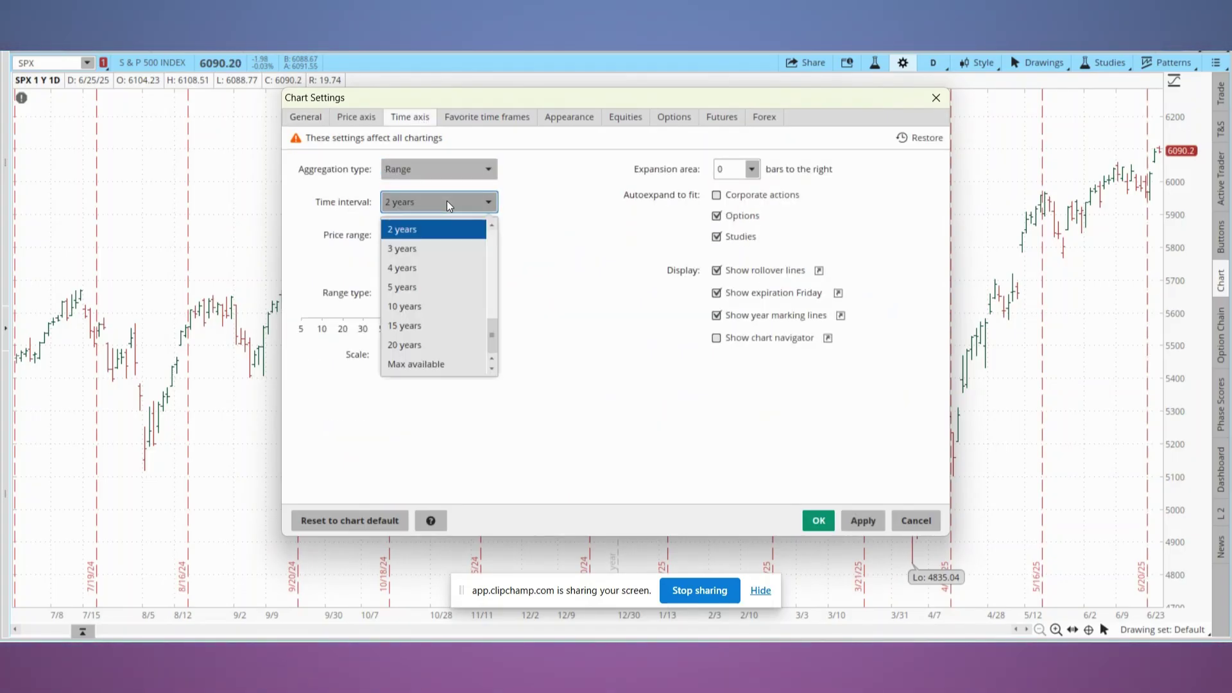
pyautogui.click(444, 287)
pyautogui.click(489, 235)
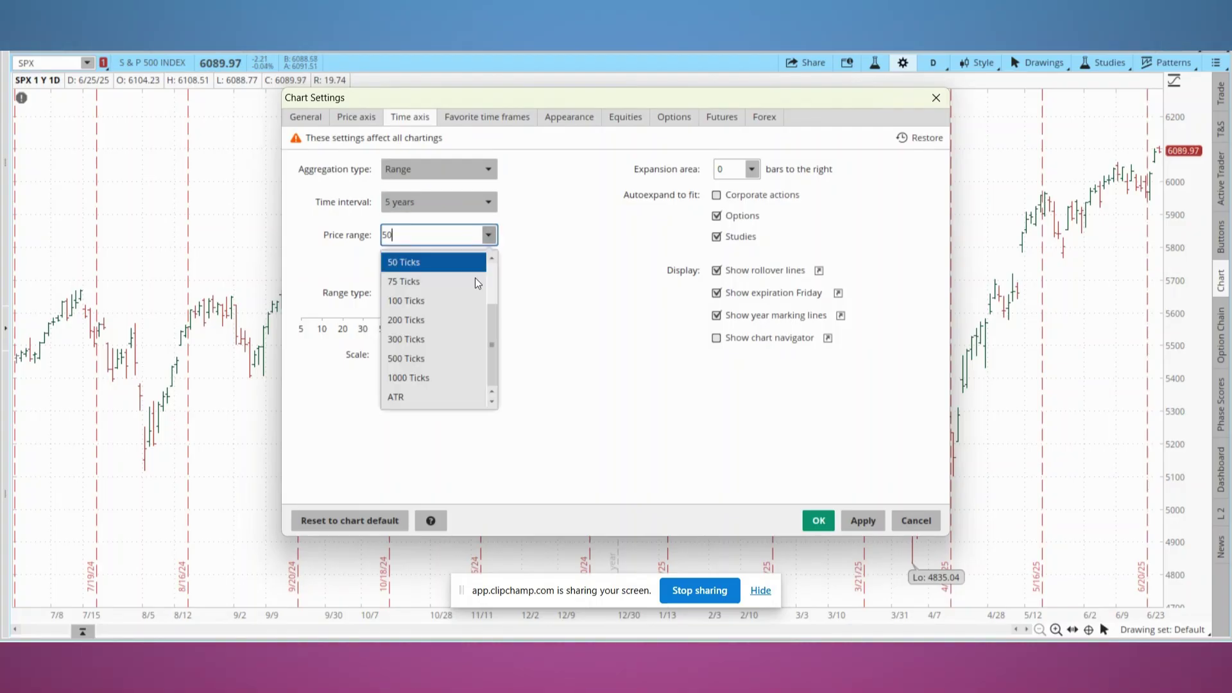
pyautogui.click(457, 400)
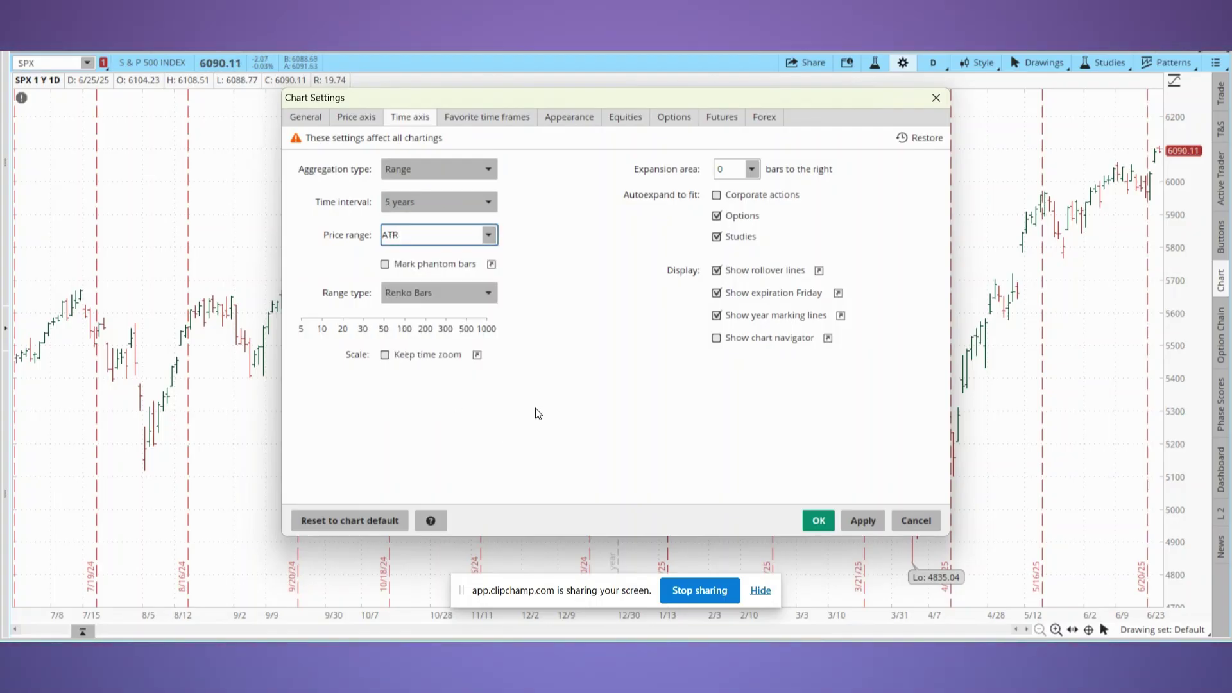
pyautogui.click(844, 522)
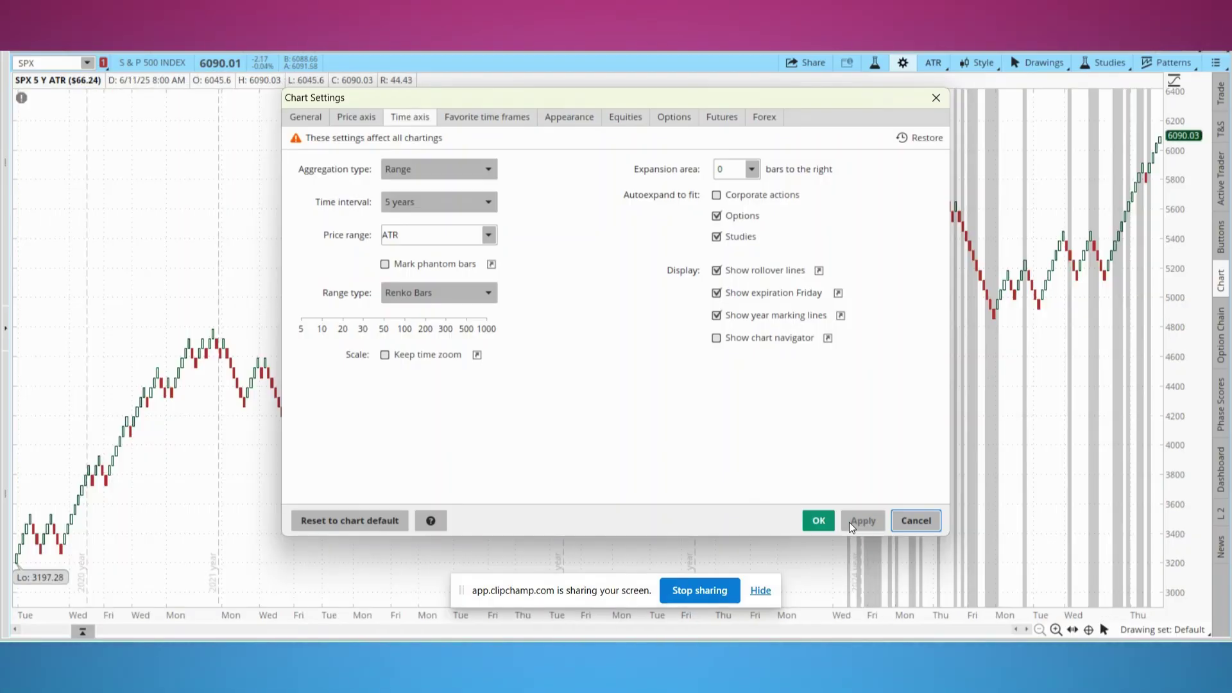
pyautogui.click(818, 521)
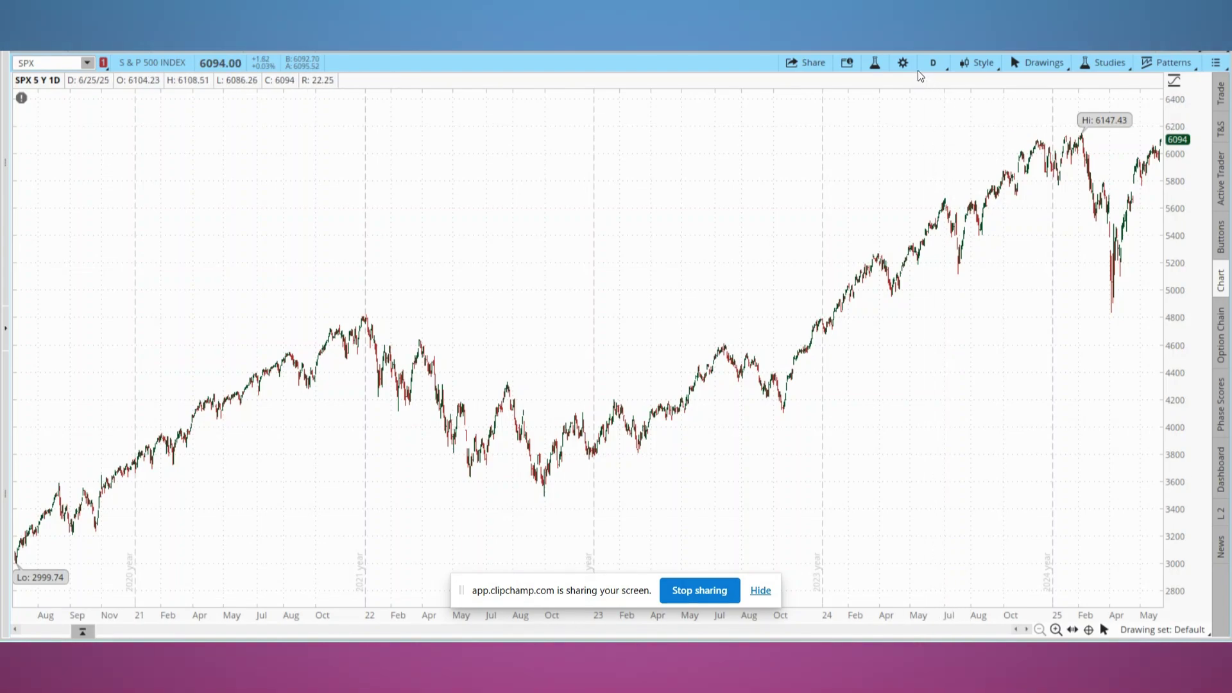
# Switch the SPX chart's aggregation type to Range and apply it
pyautogui.click(902, 62)
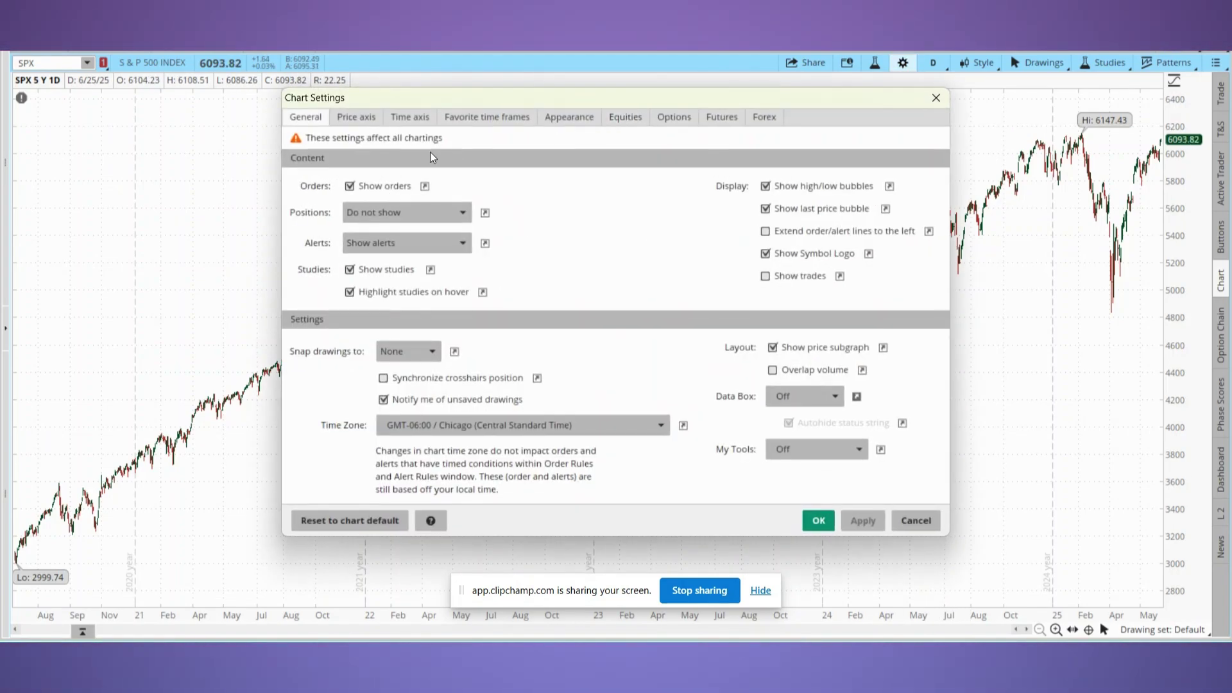
pyautogui.click(410, 121)
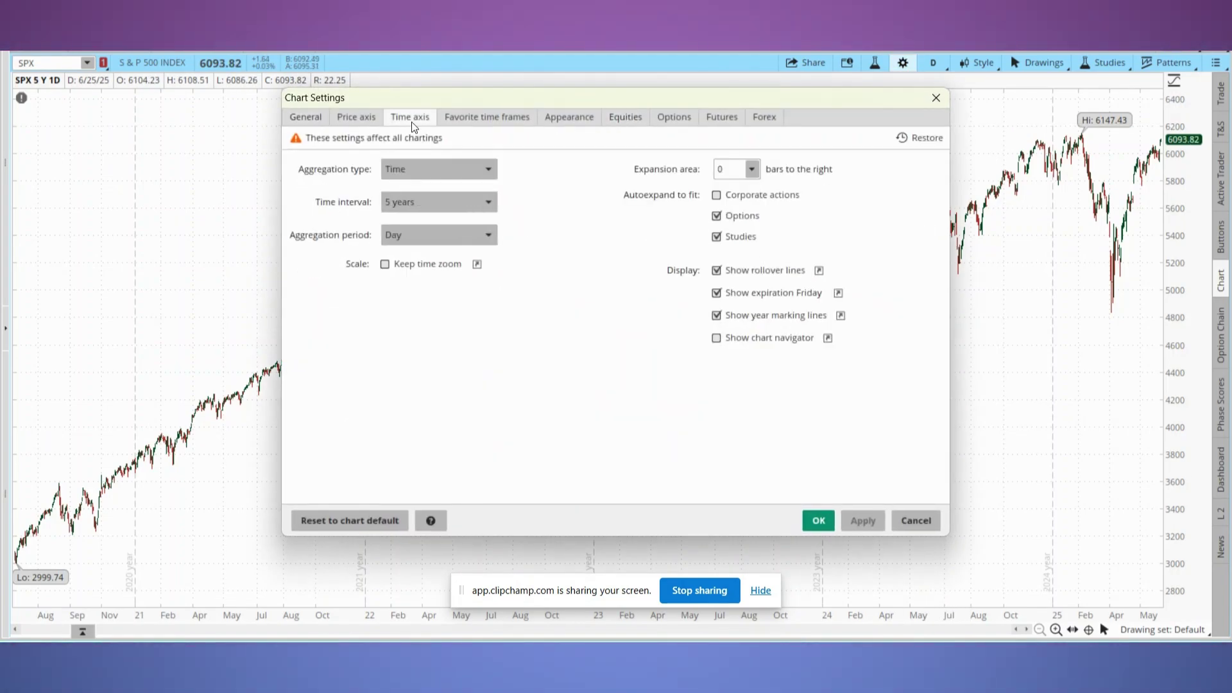
pyautogui.click(434, 170)
pyautogui.click(435, 241)
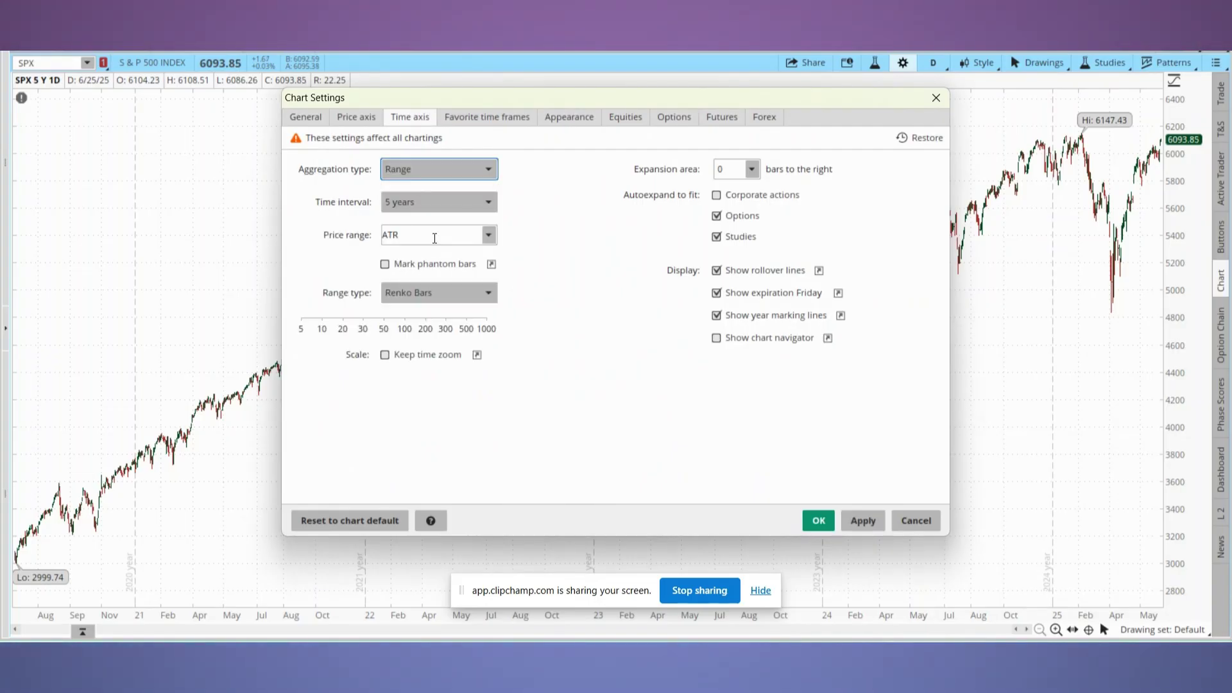
pyautogui.click(863, 521)
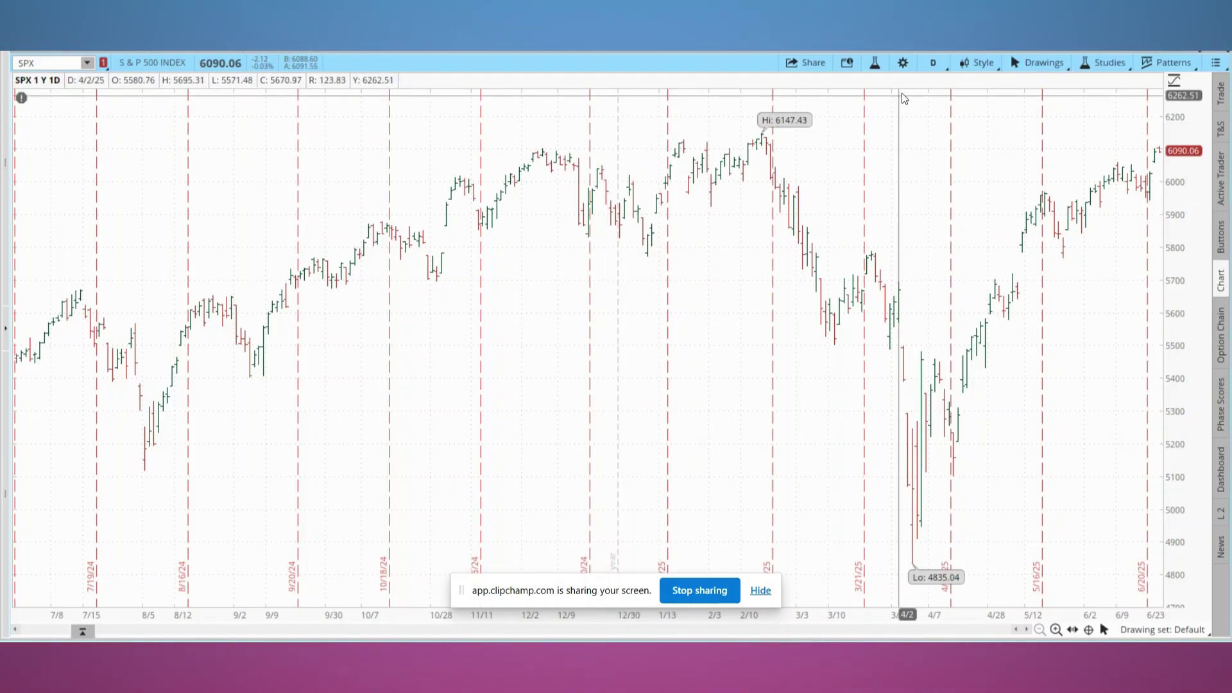
# Give the SPX chart Range aggregation, a 5-year interval and ATR price range, then apply
pyautogui.click(902, 63)
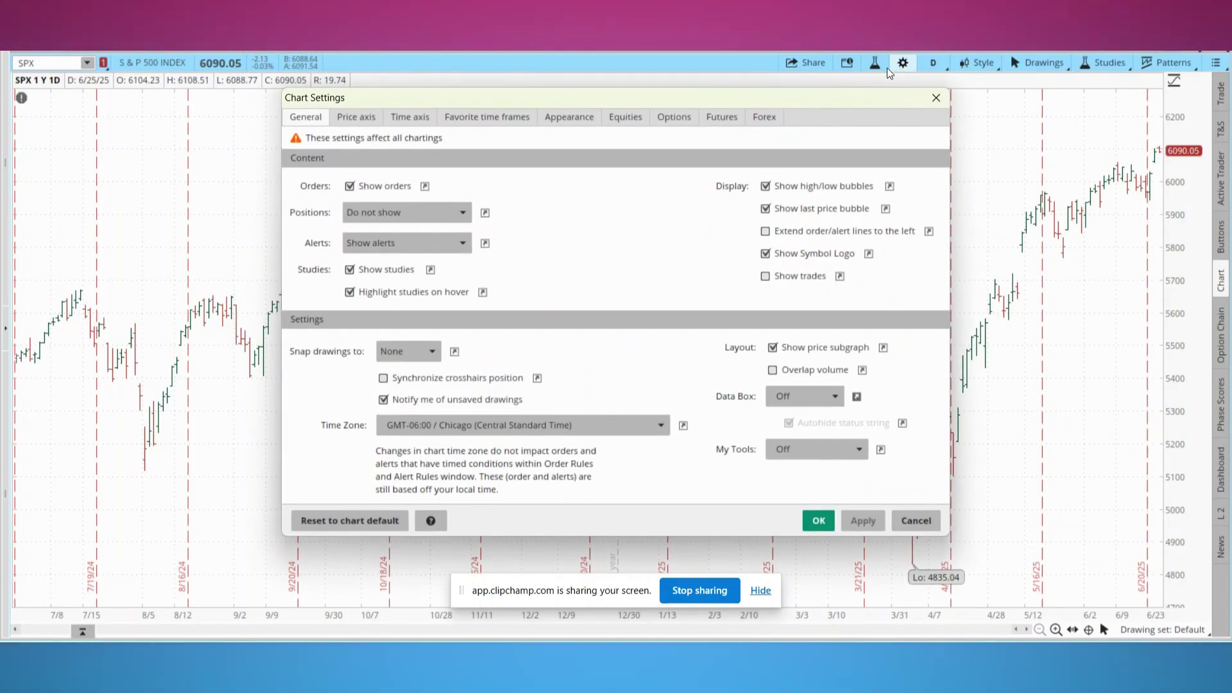
pyautogui.click(422, 118)
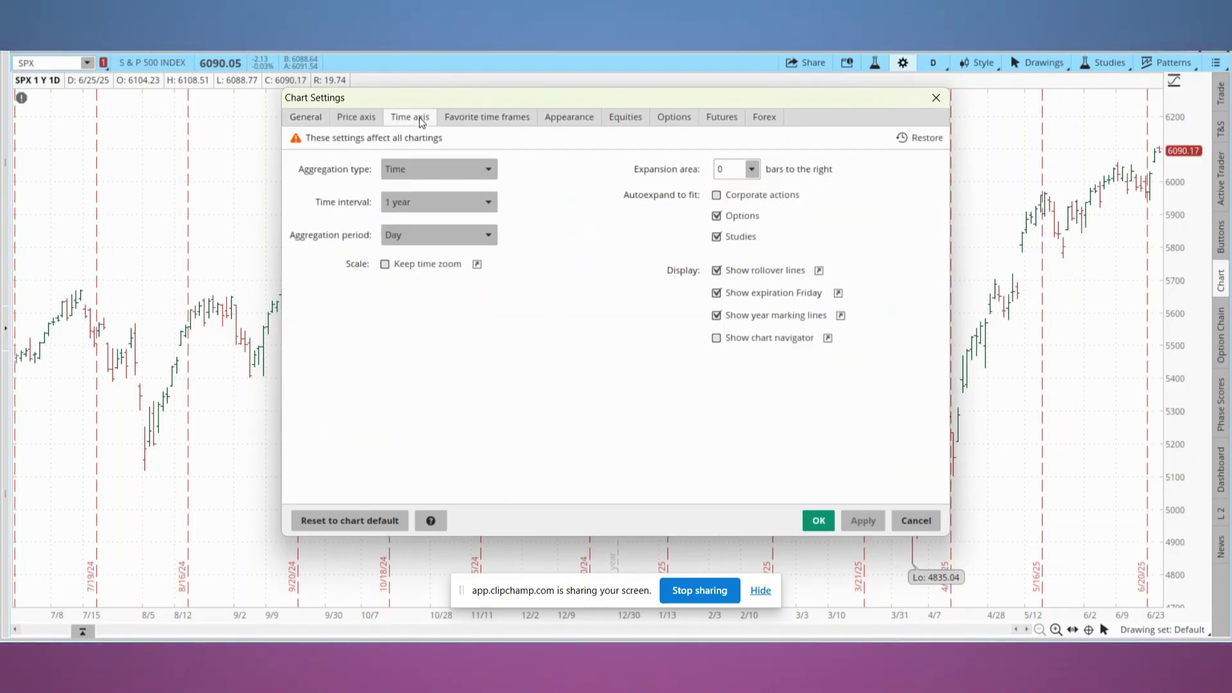
pyautogui.click(424, 170)
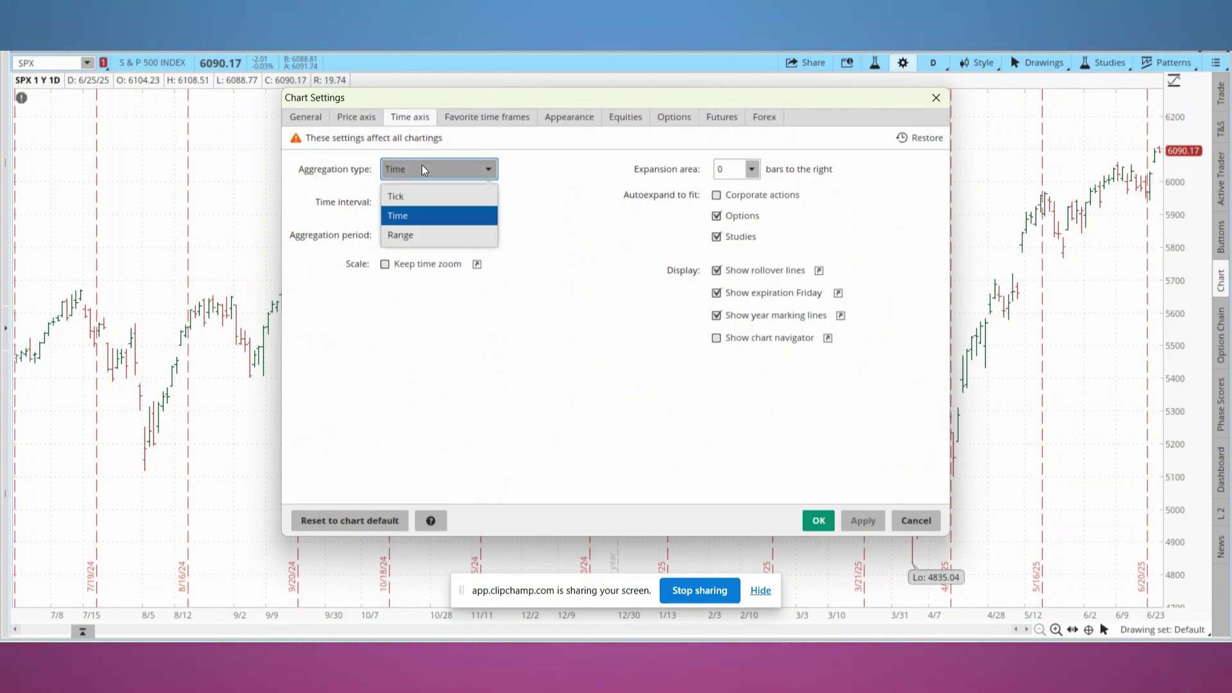
pyautogui.click(426, 237)
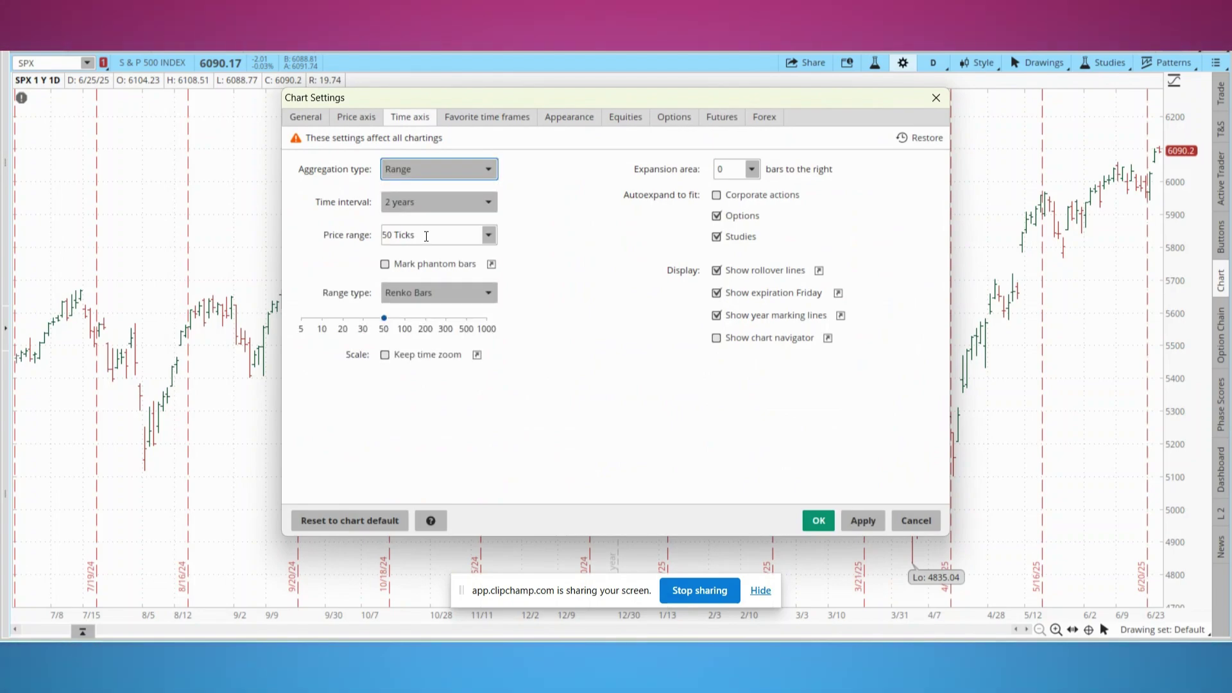
pyautogui.click(449, 206)
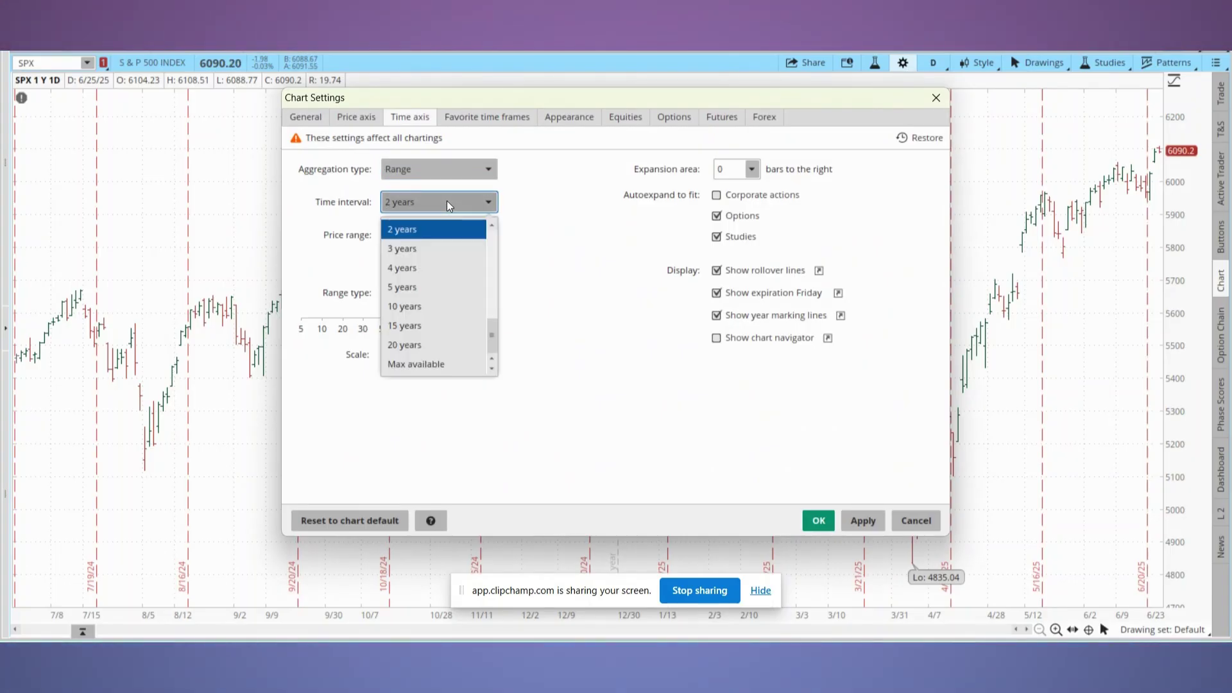
pyautogui.click(443, 288)
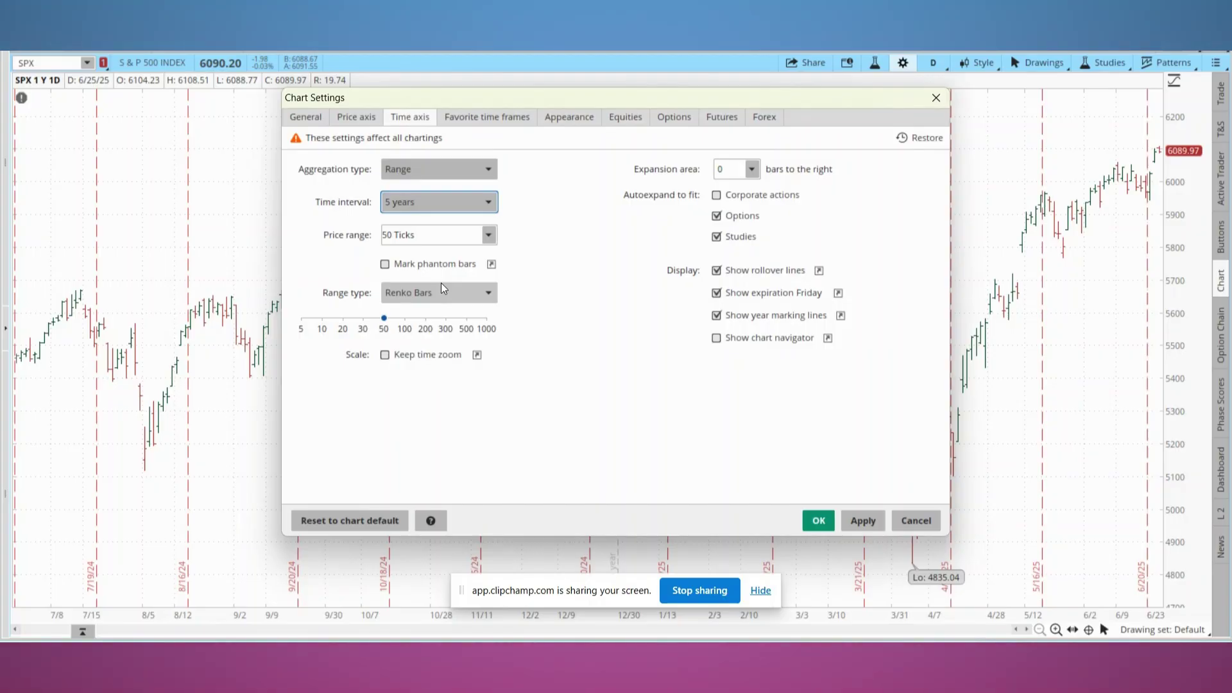
pyautogui.click(489, 235)
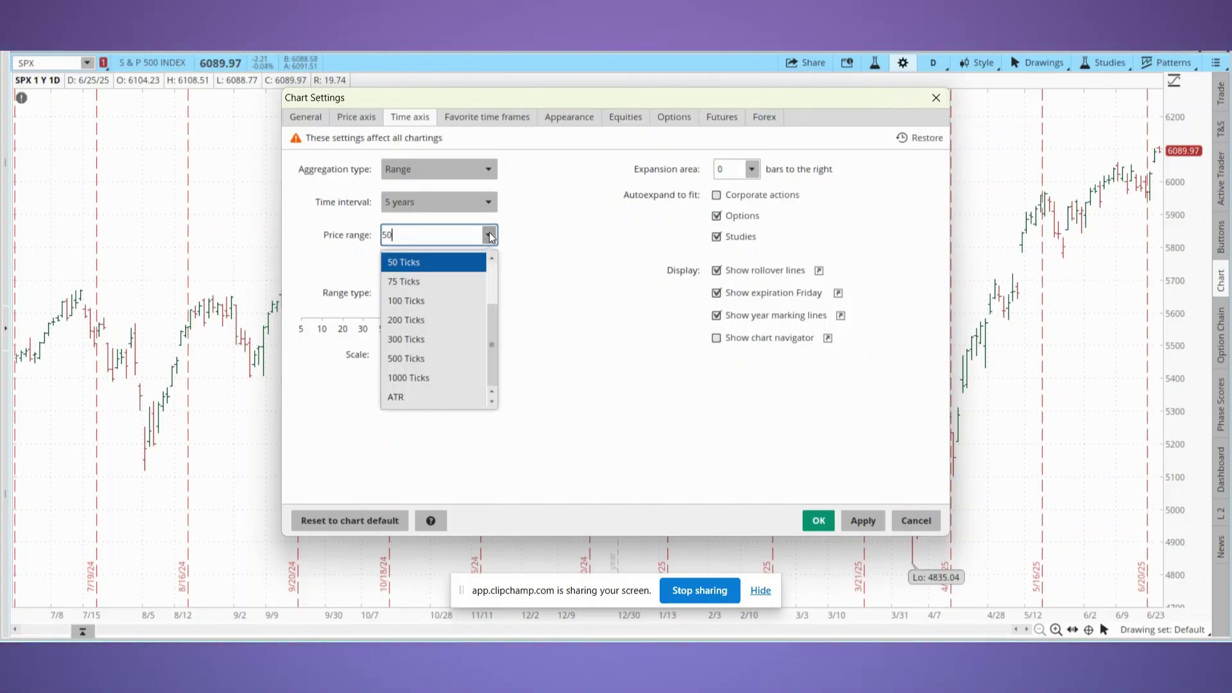
pyautogui.click(457, 398)
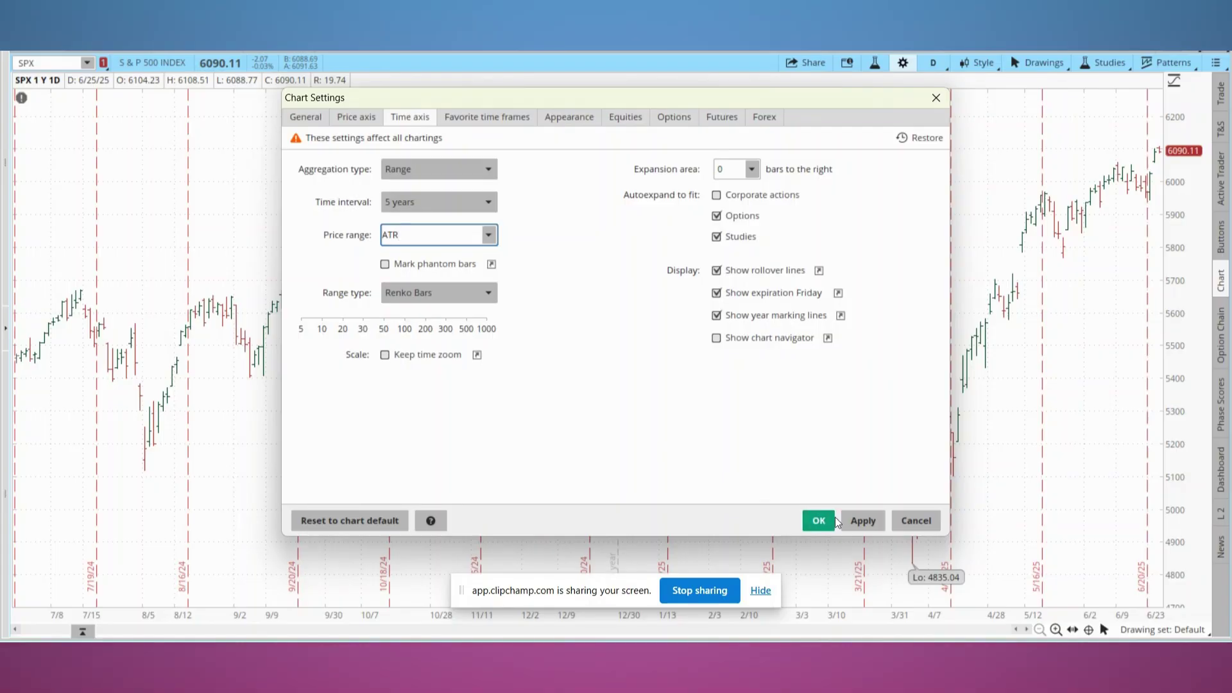
pyautogui.click(851, 523)
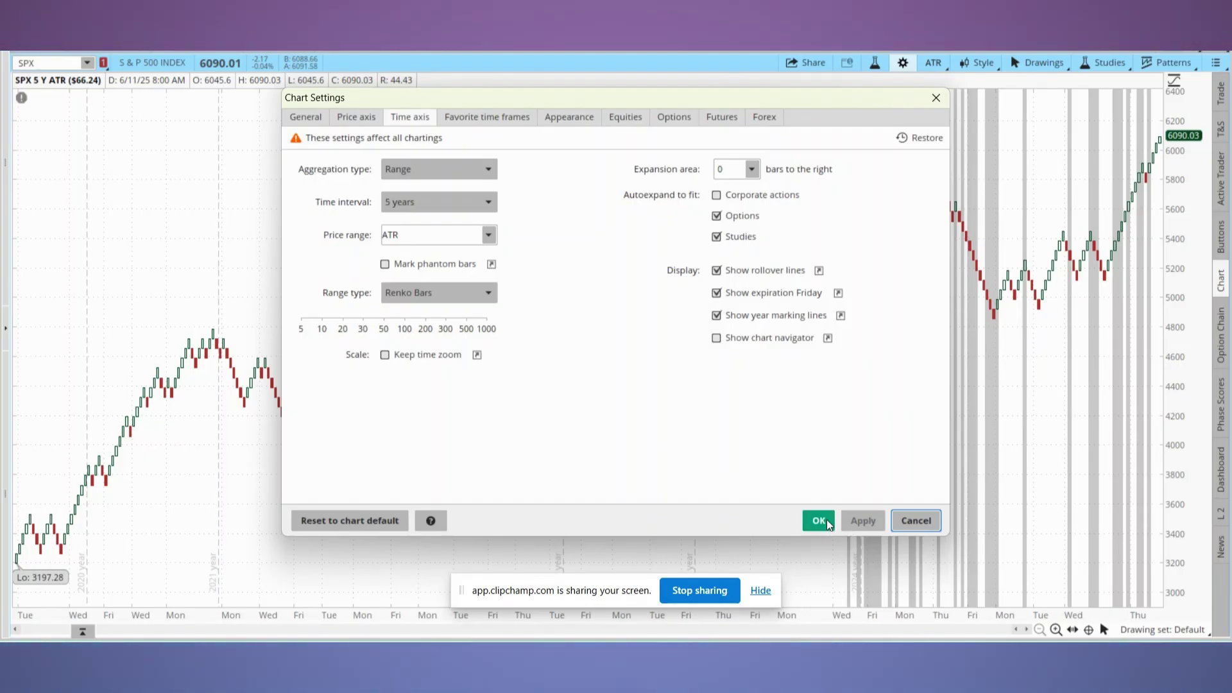
pyautogui.click(819, 521)
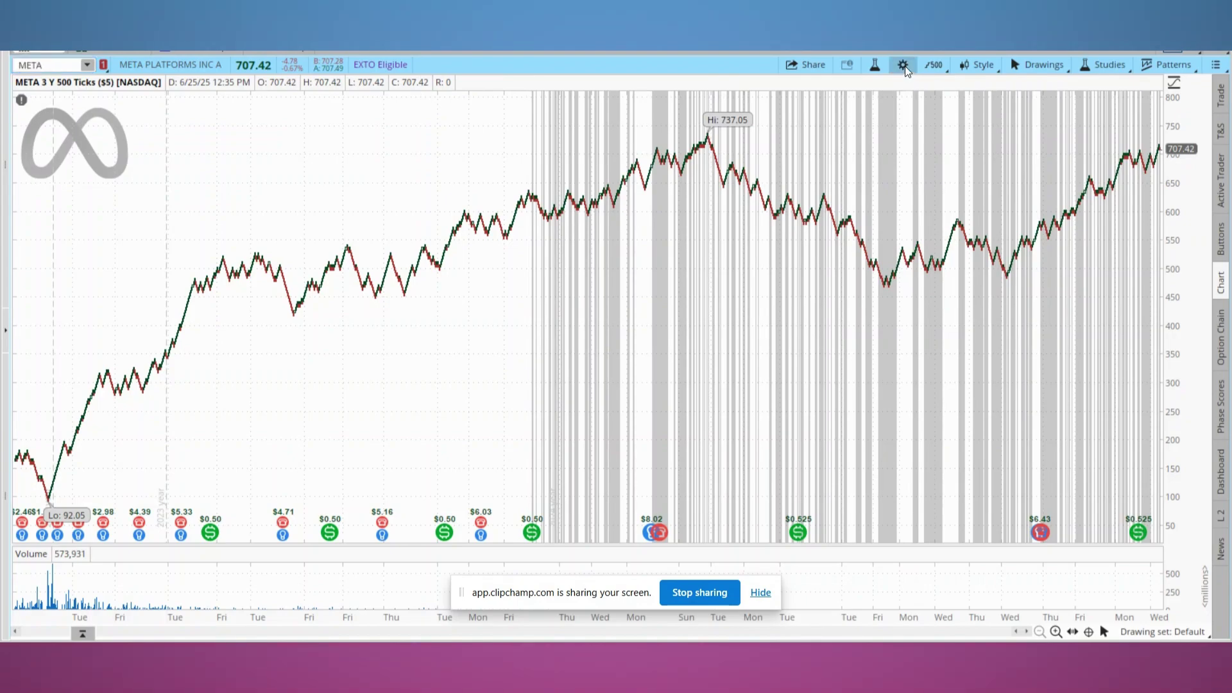
# Size the META chart's Renko bricks by ATR
pyautogui.click(904, 68)
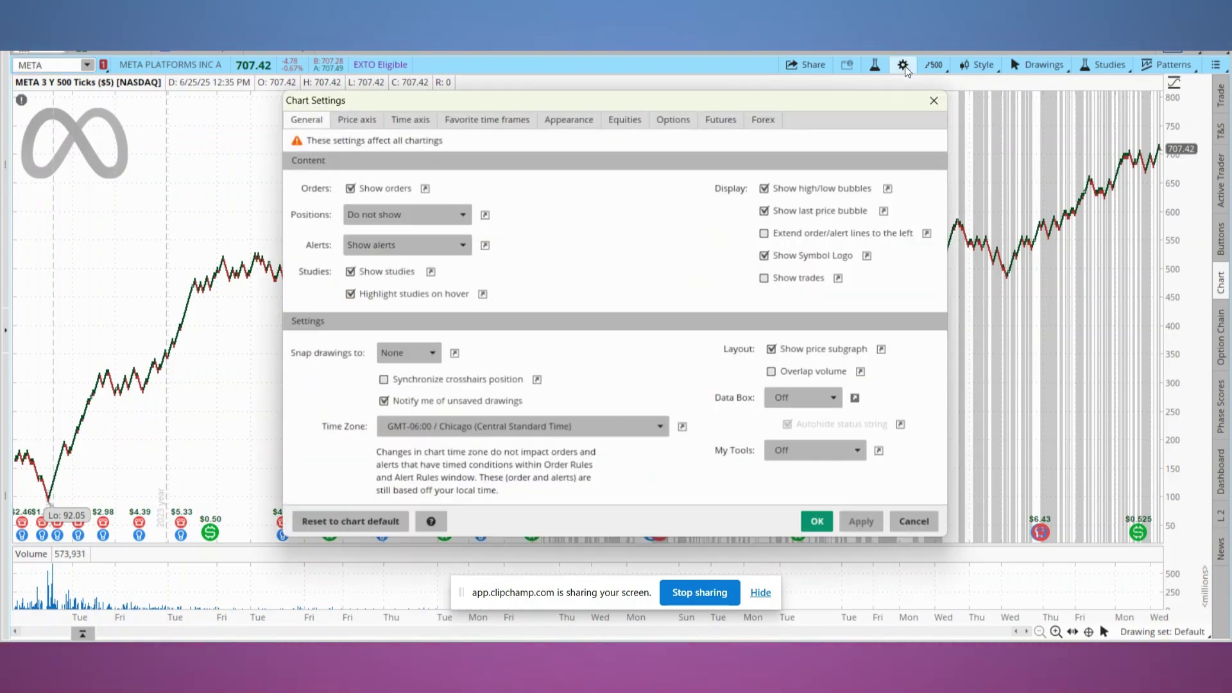
pyautogui.click(414, 119)
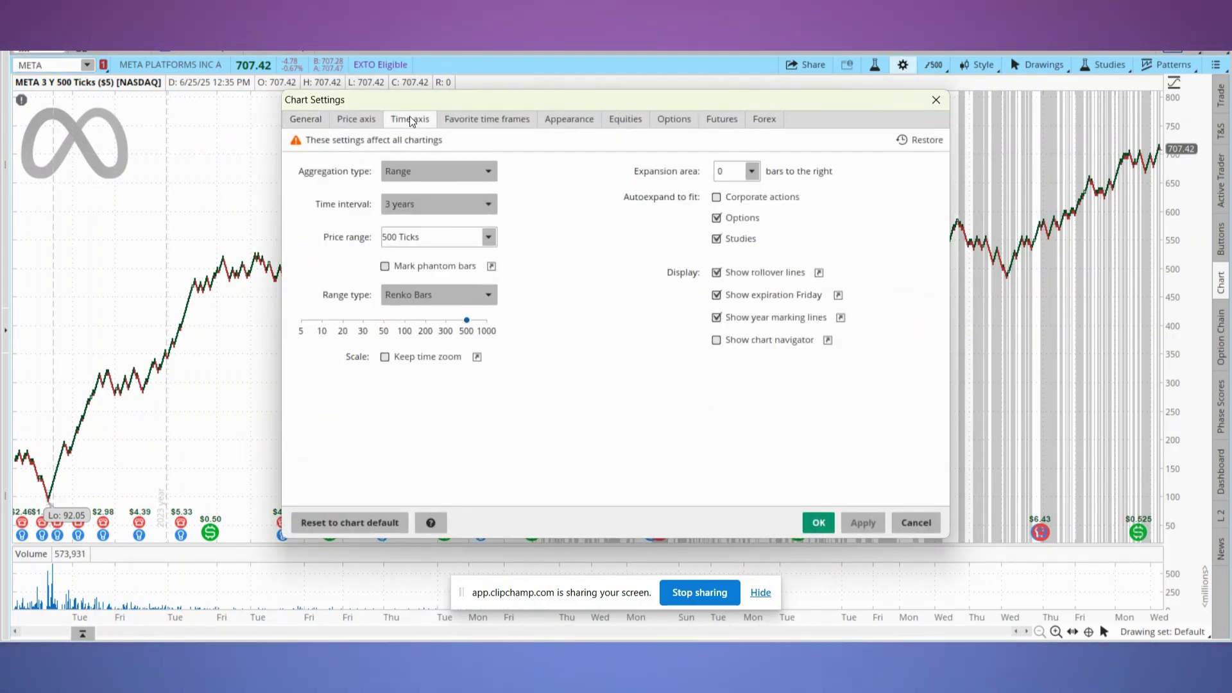
pyautogui.click(486, 242)
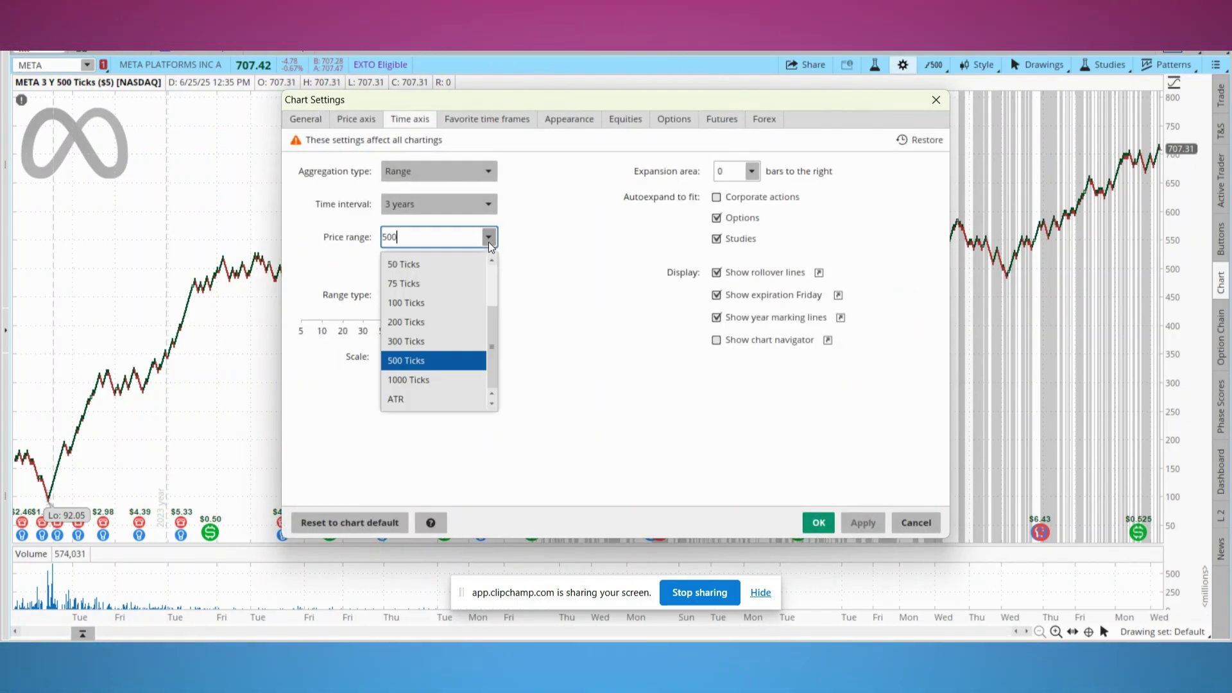
pyautogui.click(460, 400)
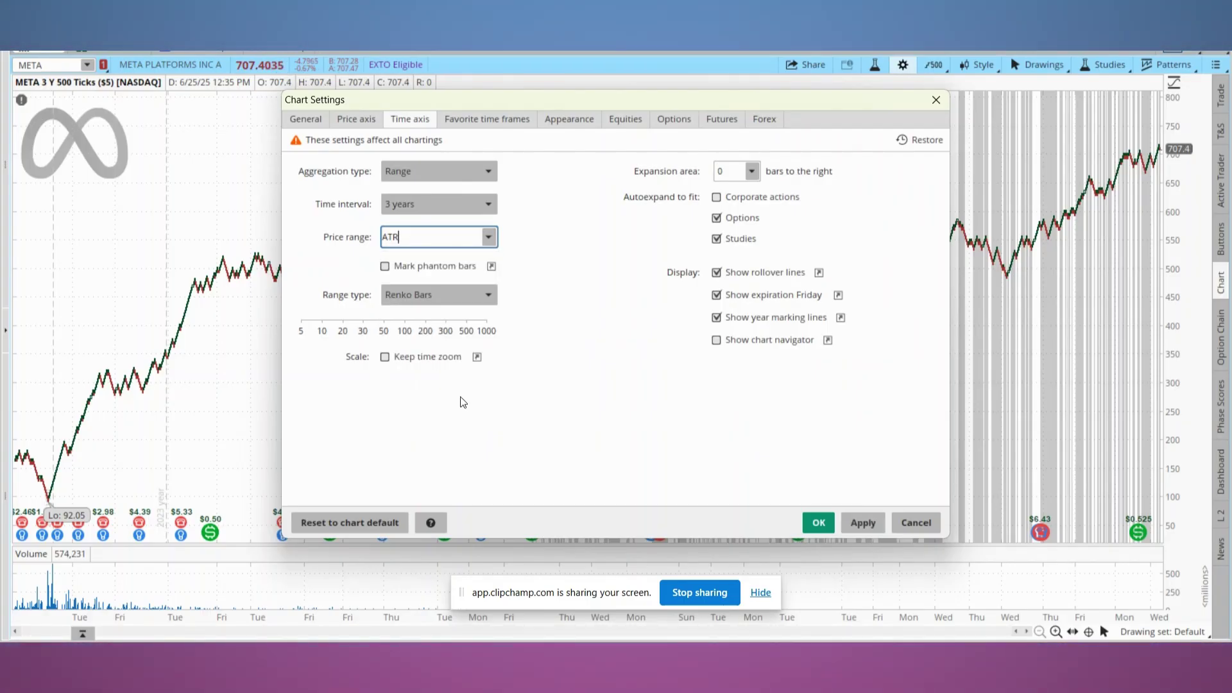
pyautogui.press('Return')
# Change the META brick size to 1000 Ticks and close the chart settings
pyautogui.click(400, 121)
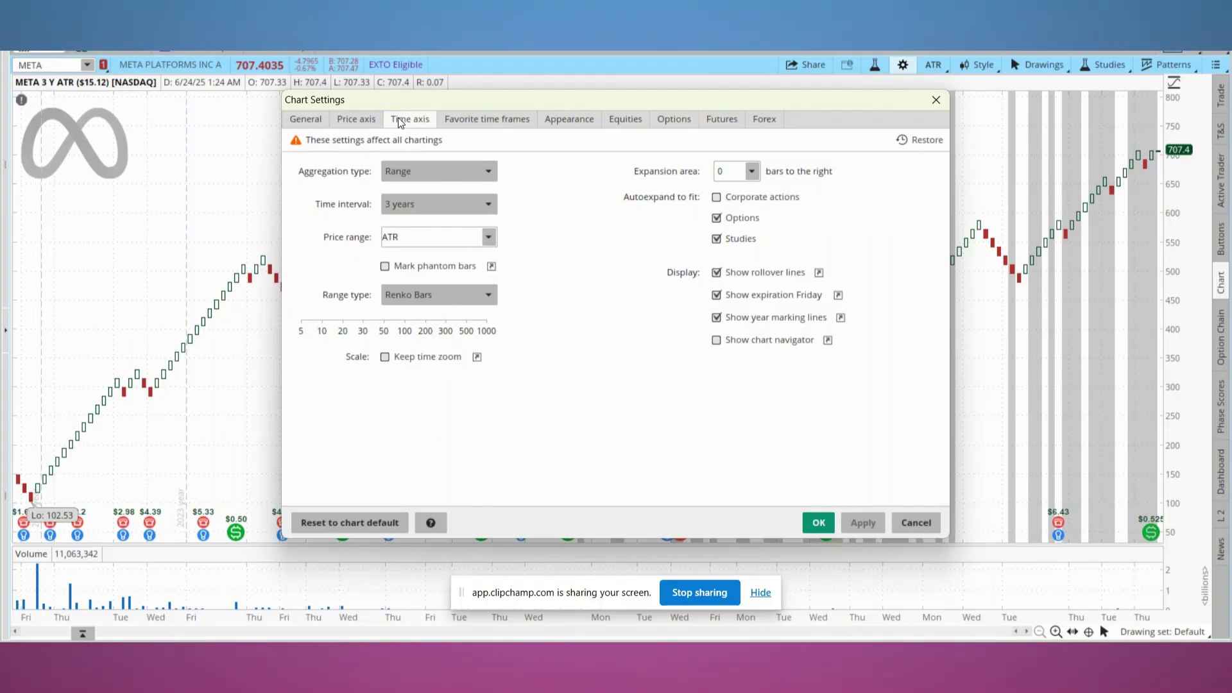
pyautogui.click(488, 238)
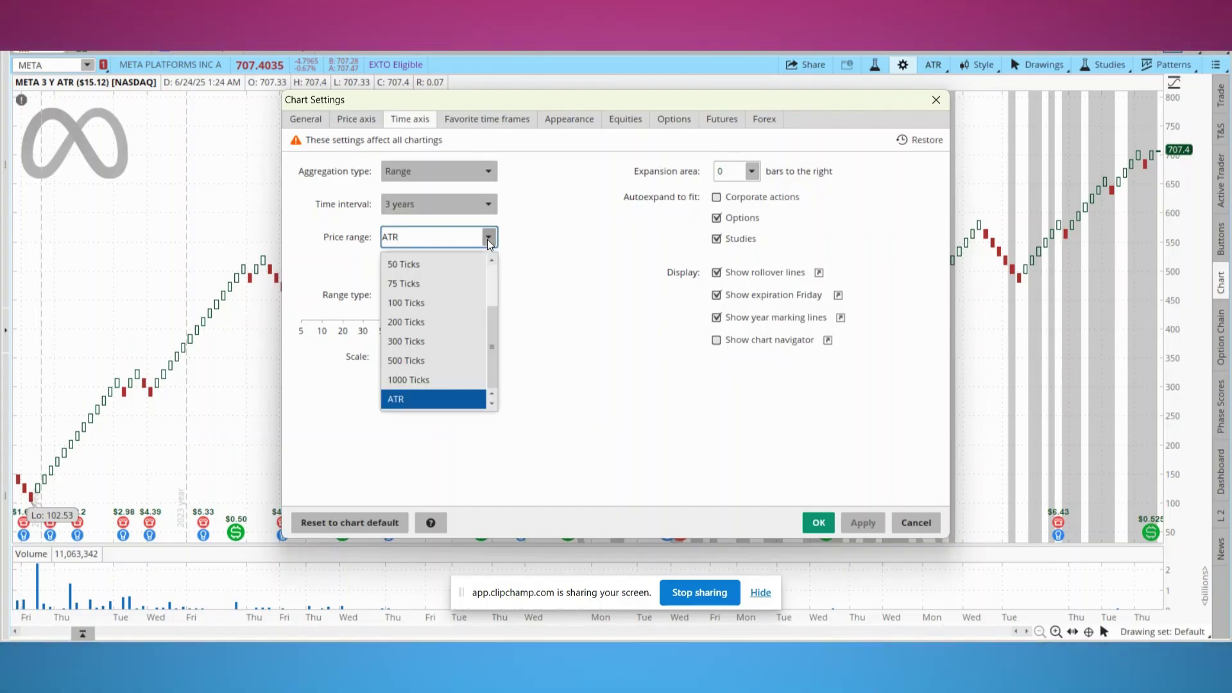
pyautogui.click(443, 381)
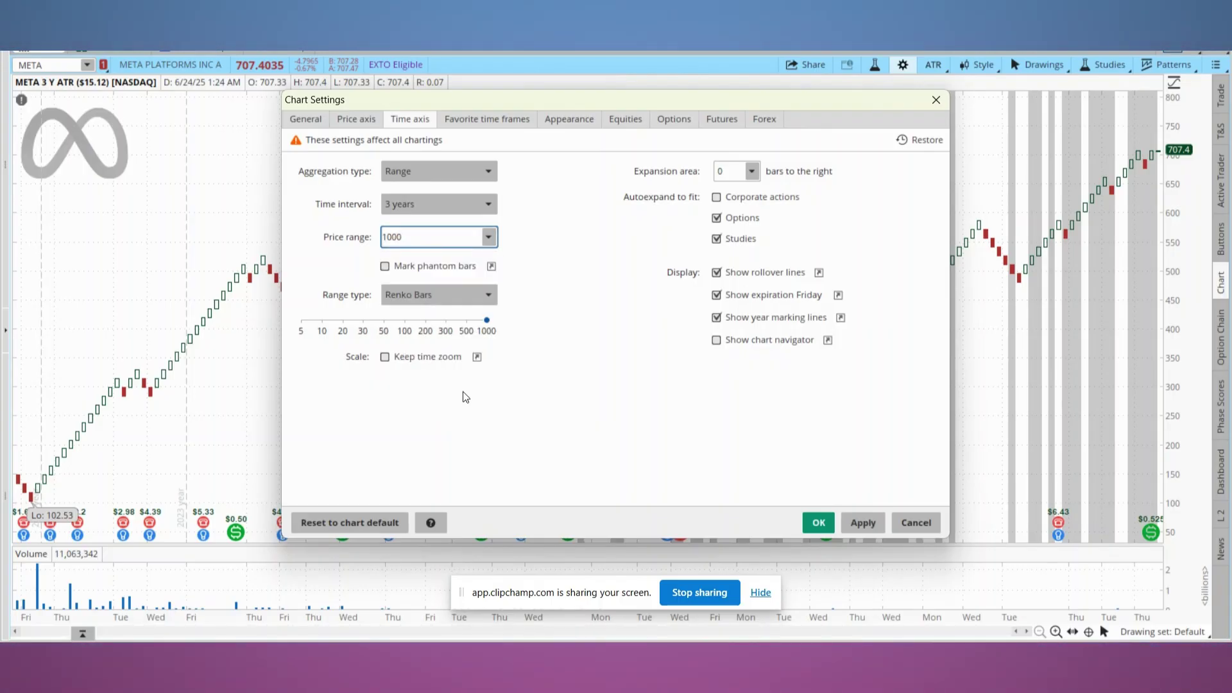
pyautogui.click(857, 530)
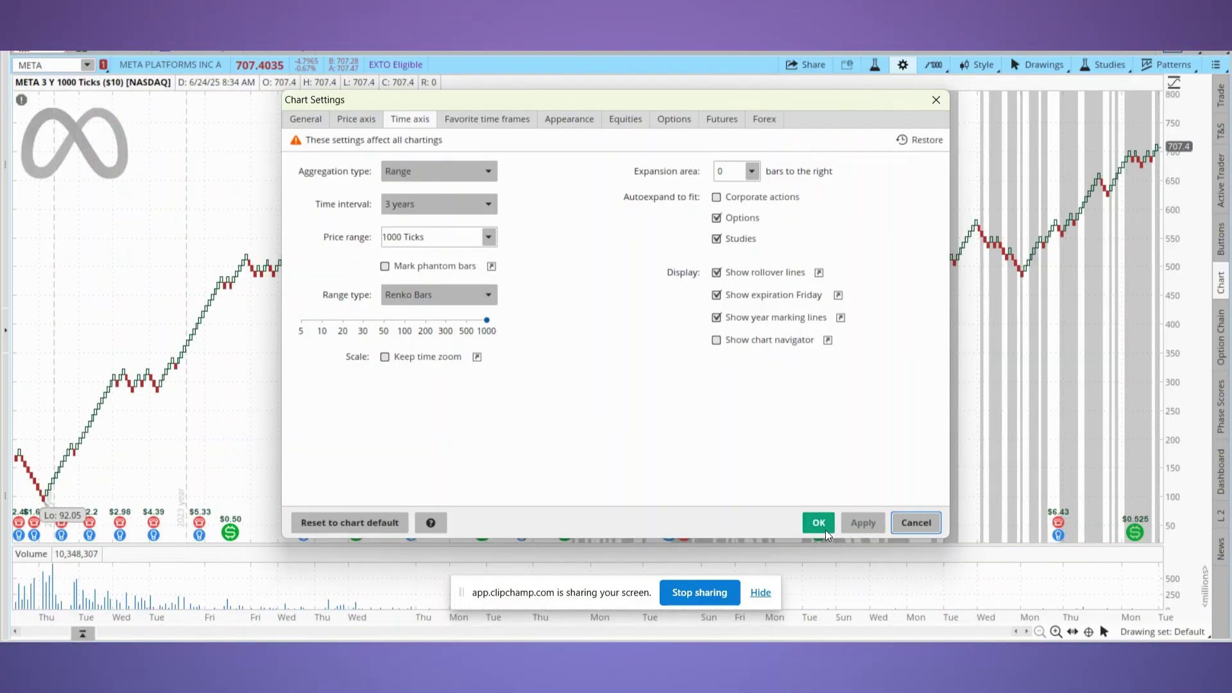
pyautogui.click(825, 529)
pyautogui.moveTo(827, 535)
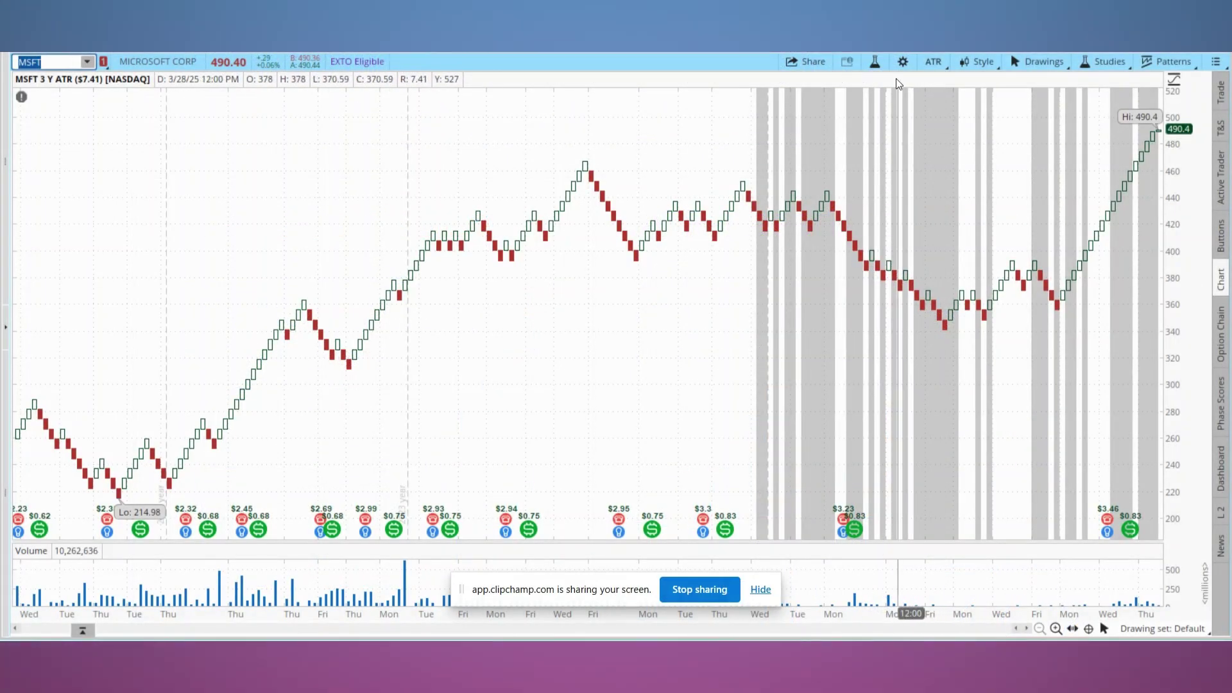
# Set the MSFT chart's Renko price range to 1000 Ticks and apply it
pyautogui.click(902, 62)
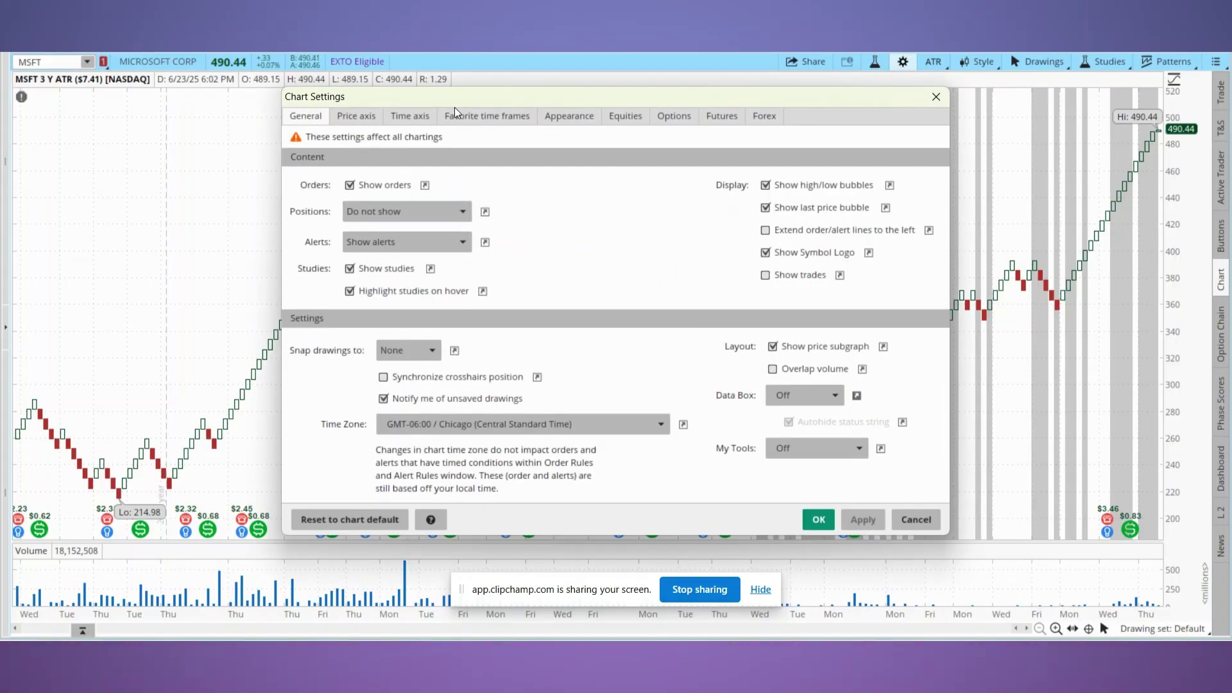
pyautogui.click(423, 116)
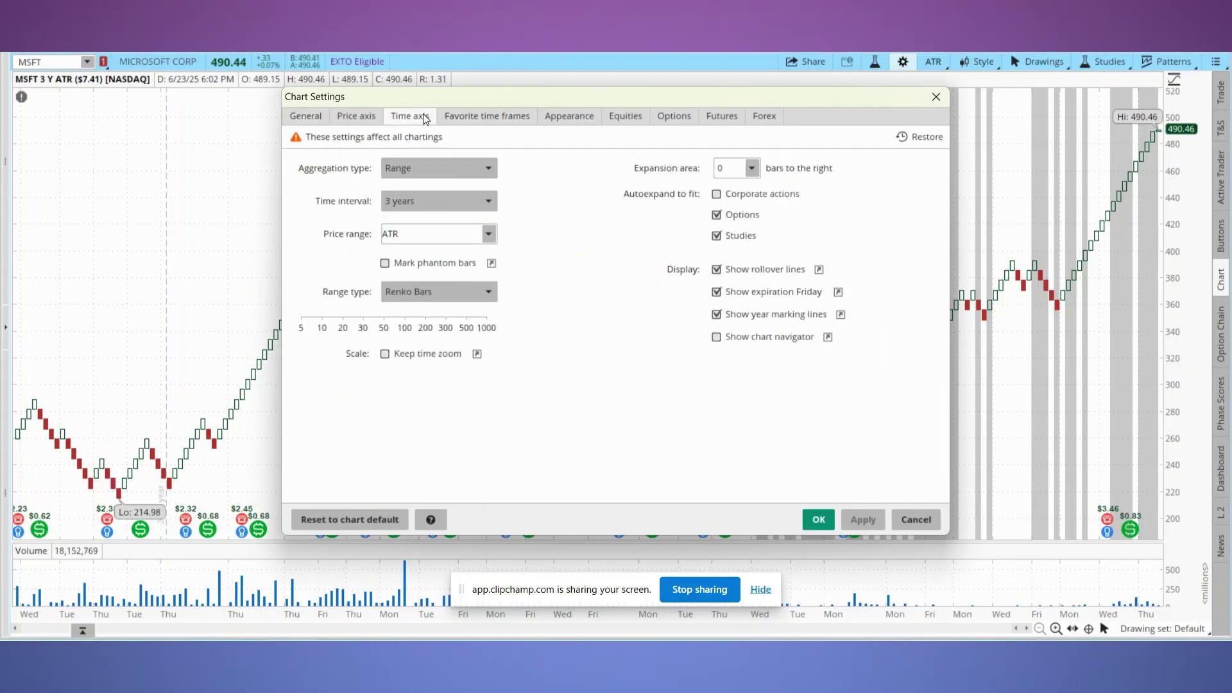
pyautogui.click(489, 234)
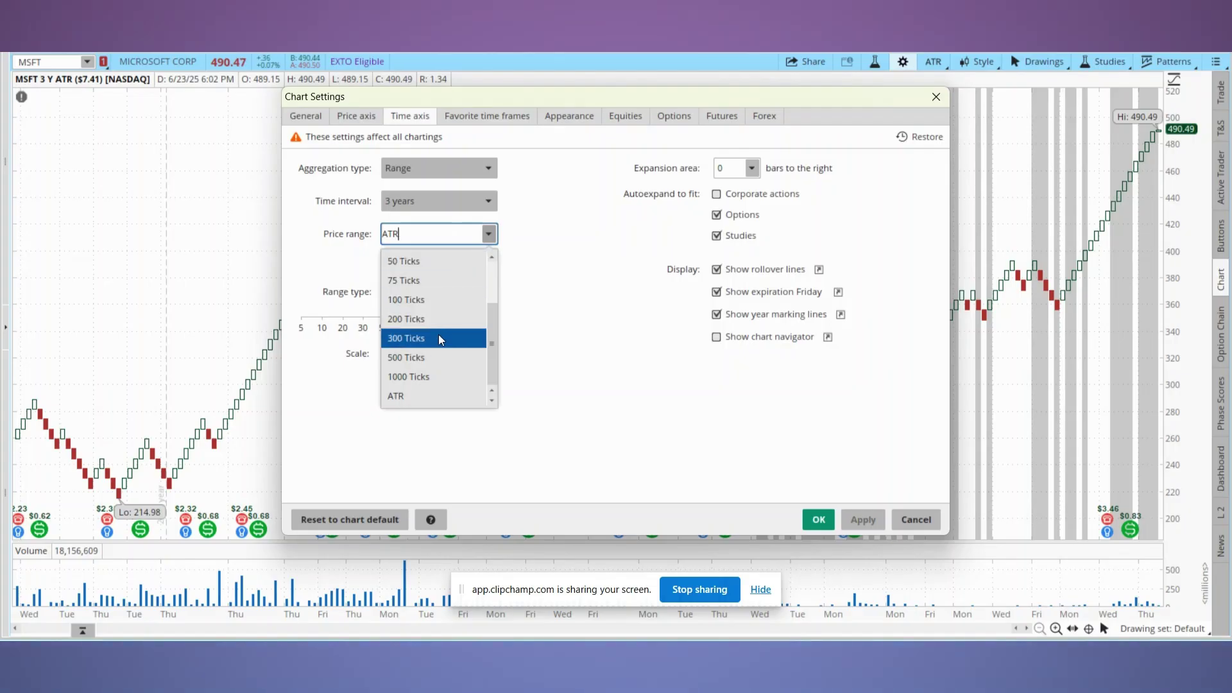
pyautogui.click(439, 377)
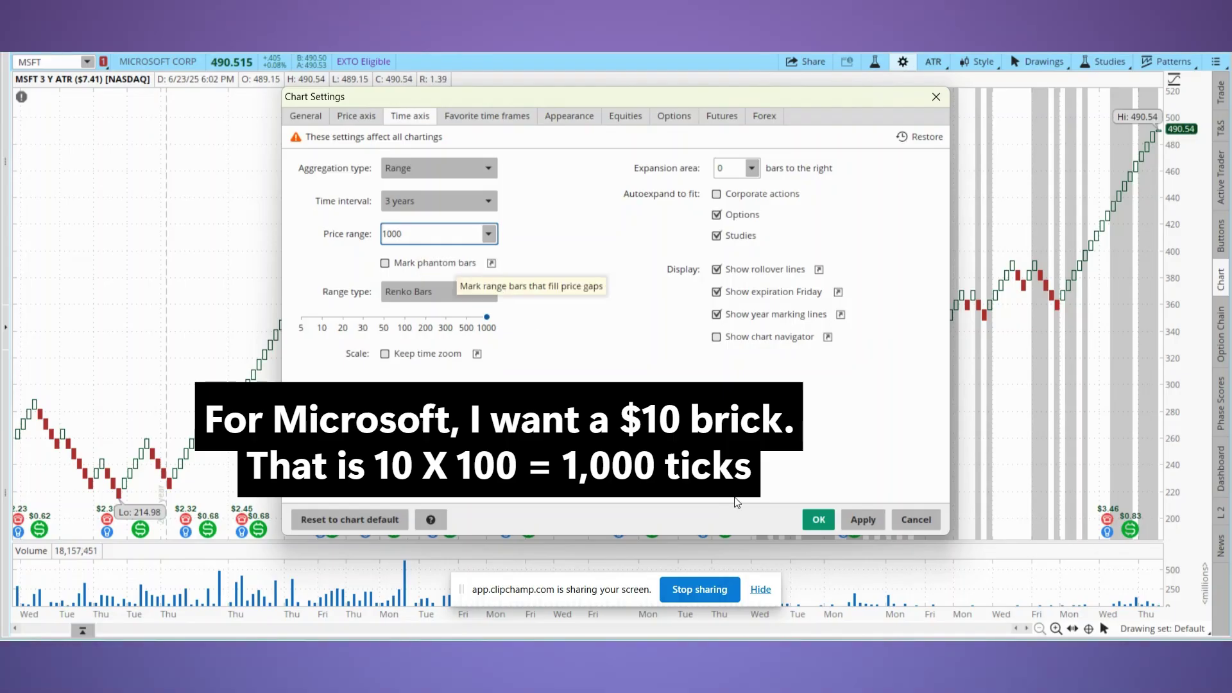
pyautogui.click(862, 519)
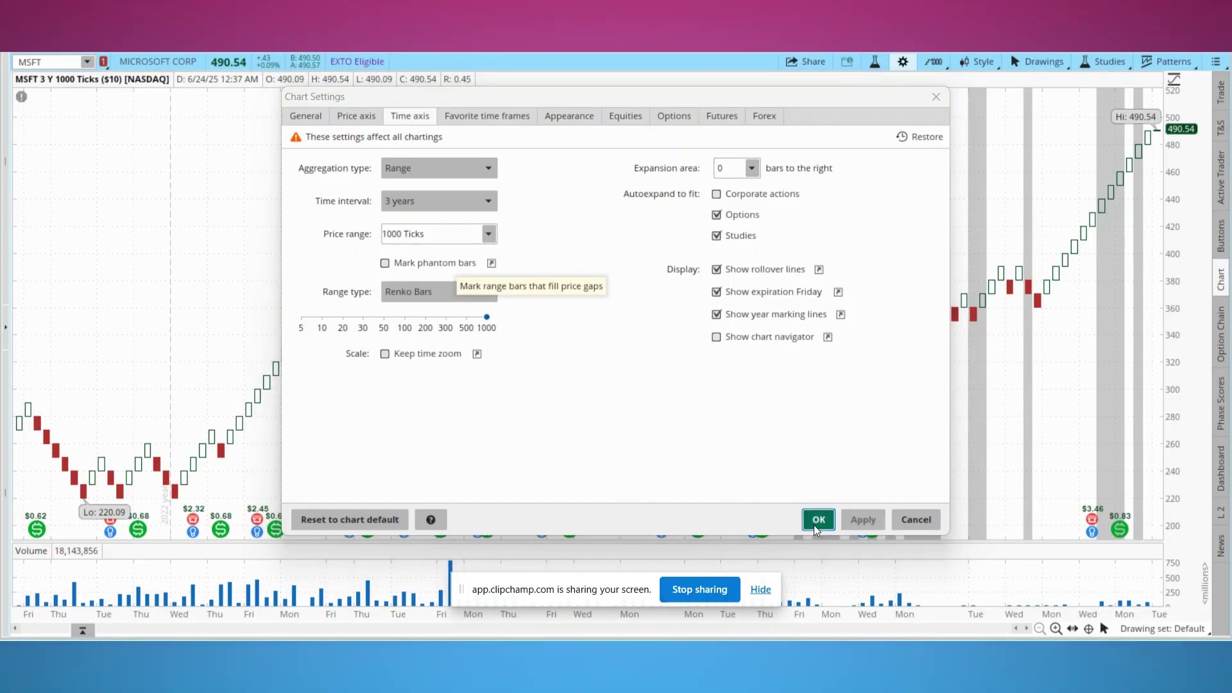
pyautogui.click(818, 519)
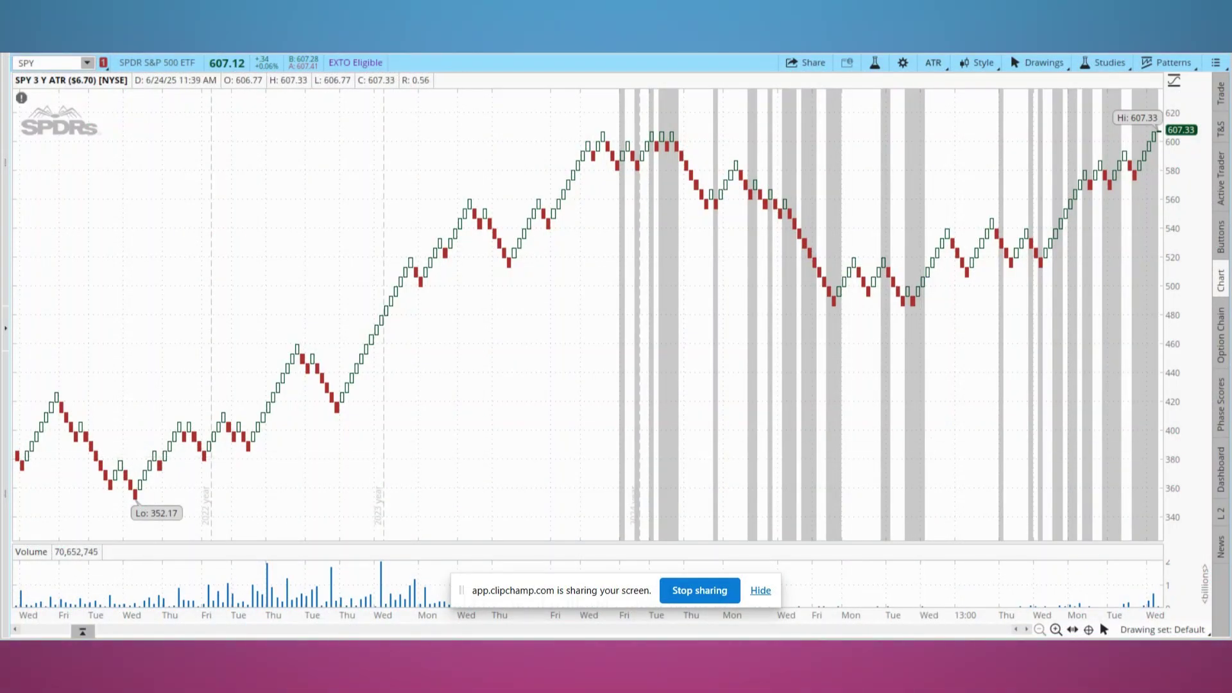
# Add a MovAvgExponential study to the SPY Renko chart
pyautogui.click(1101, 62)
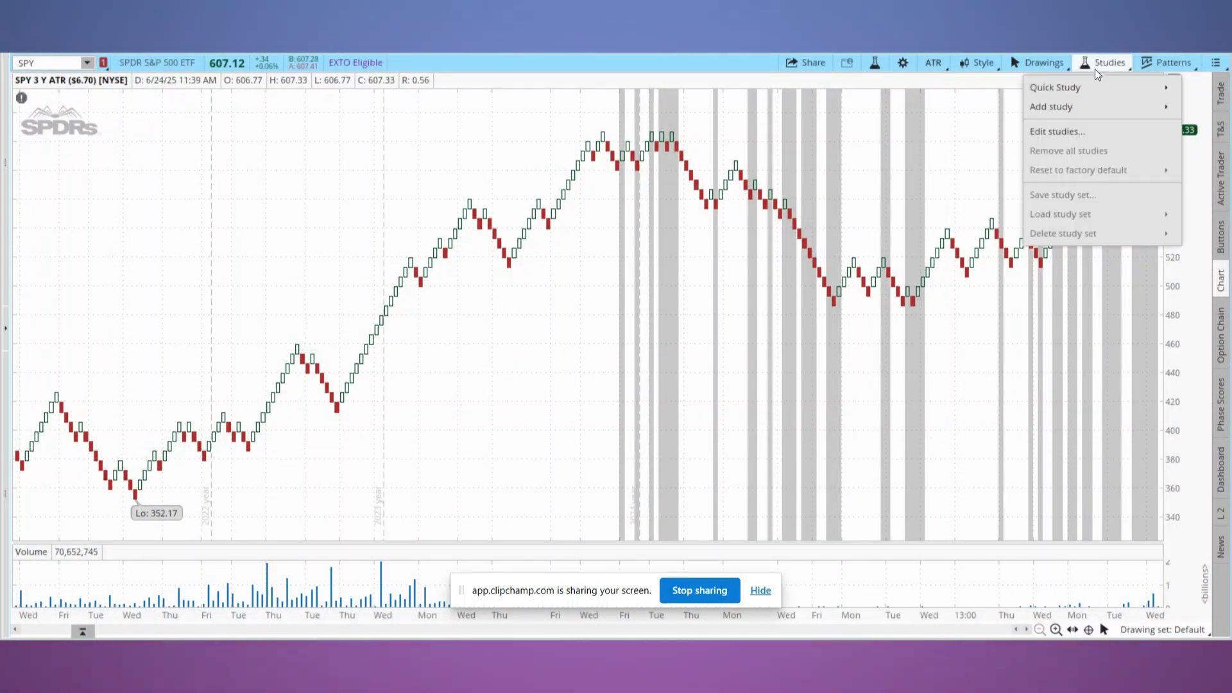
pyautogui.moveTo(1084, 89)
pyautogui.moveTo(934, 133)
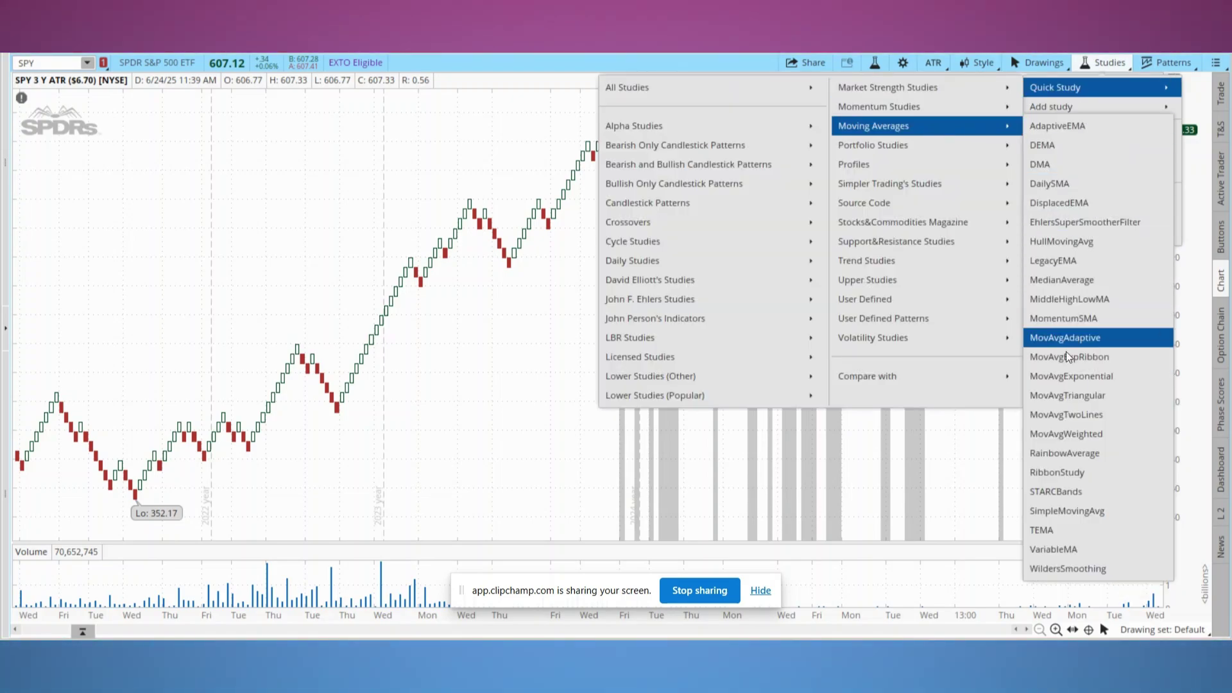
pyautogui.click(1070, 380)
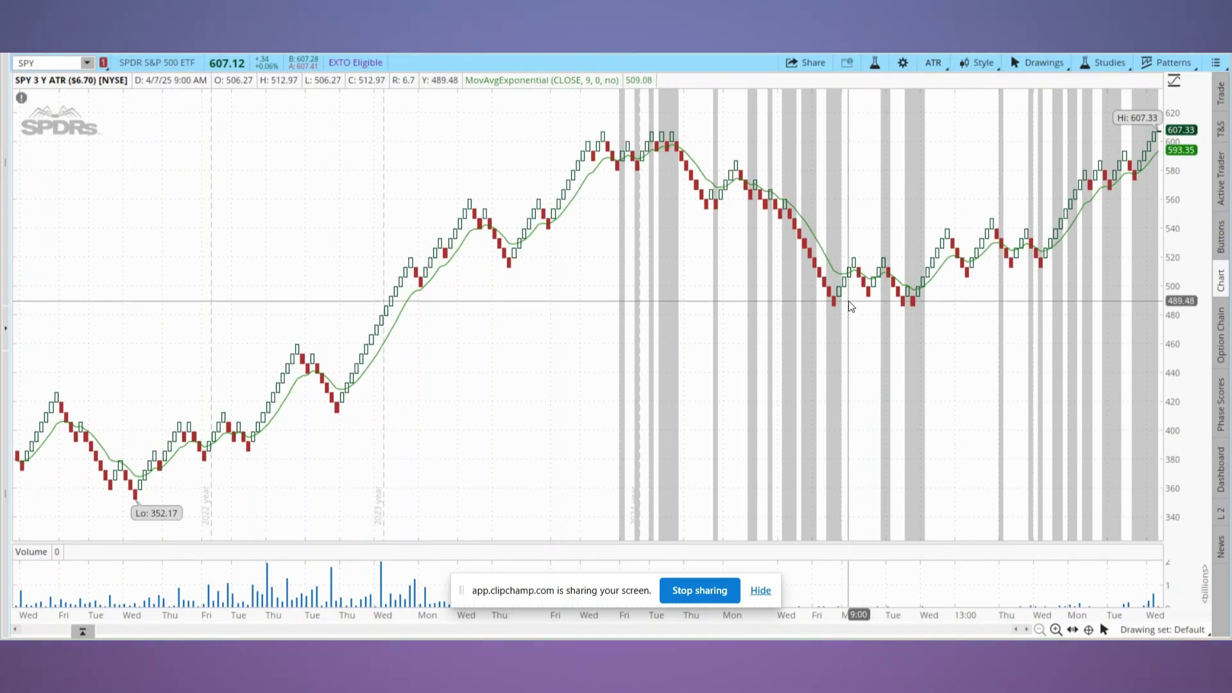
# Set the EMA's length to 50 and its line colour to blue
pyautogui.rightClick(830, 267)
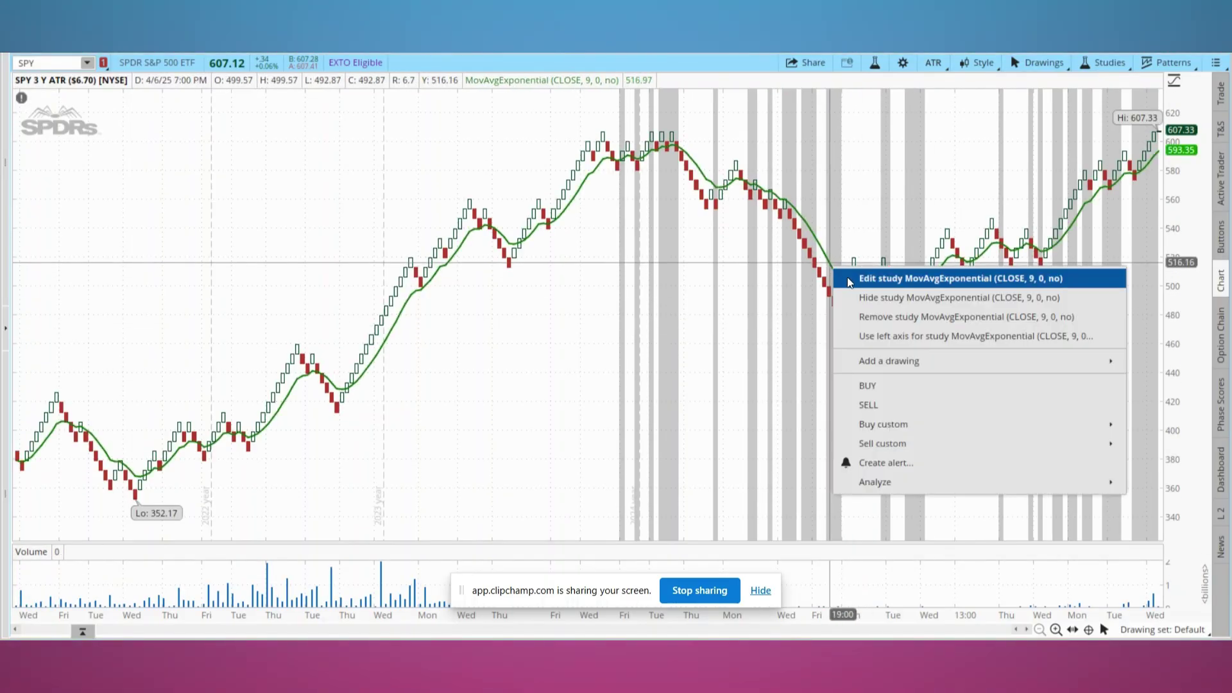
pyautogui.click(856, 281)
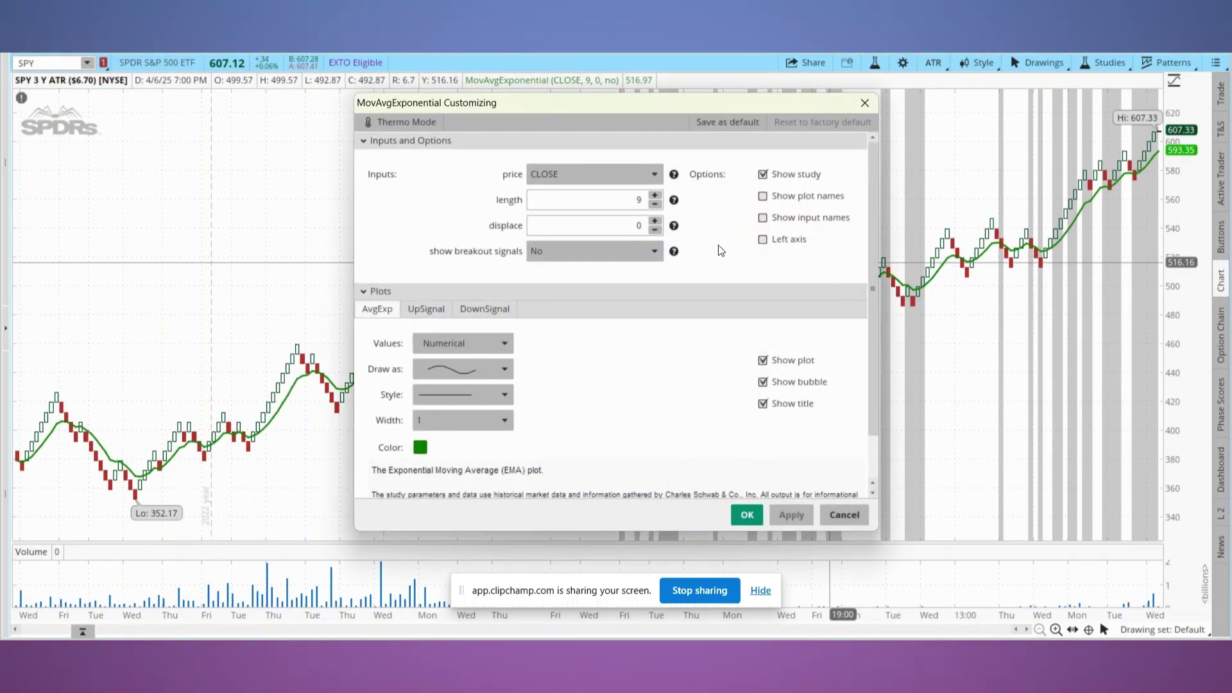
pyautogui.click(640, 203)
pyautogui.press('BackSpace')
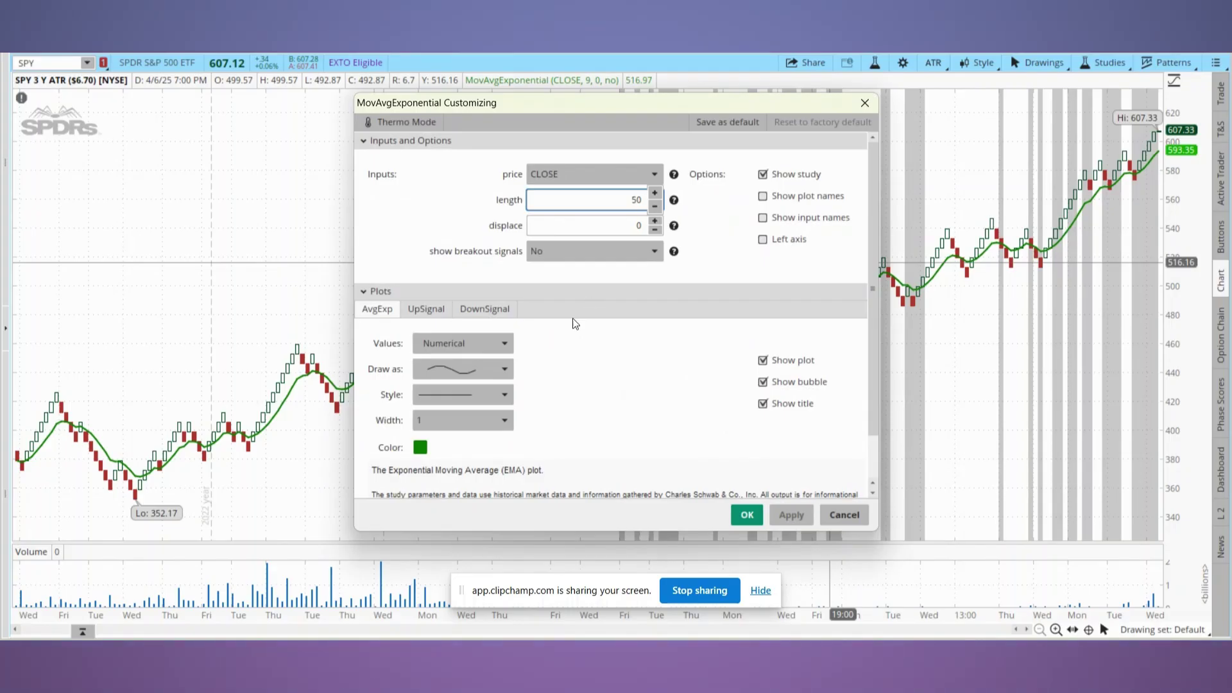
pyautogui.click(420, 447)
pyautogui.click(448, 475)
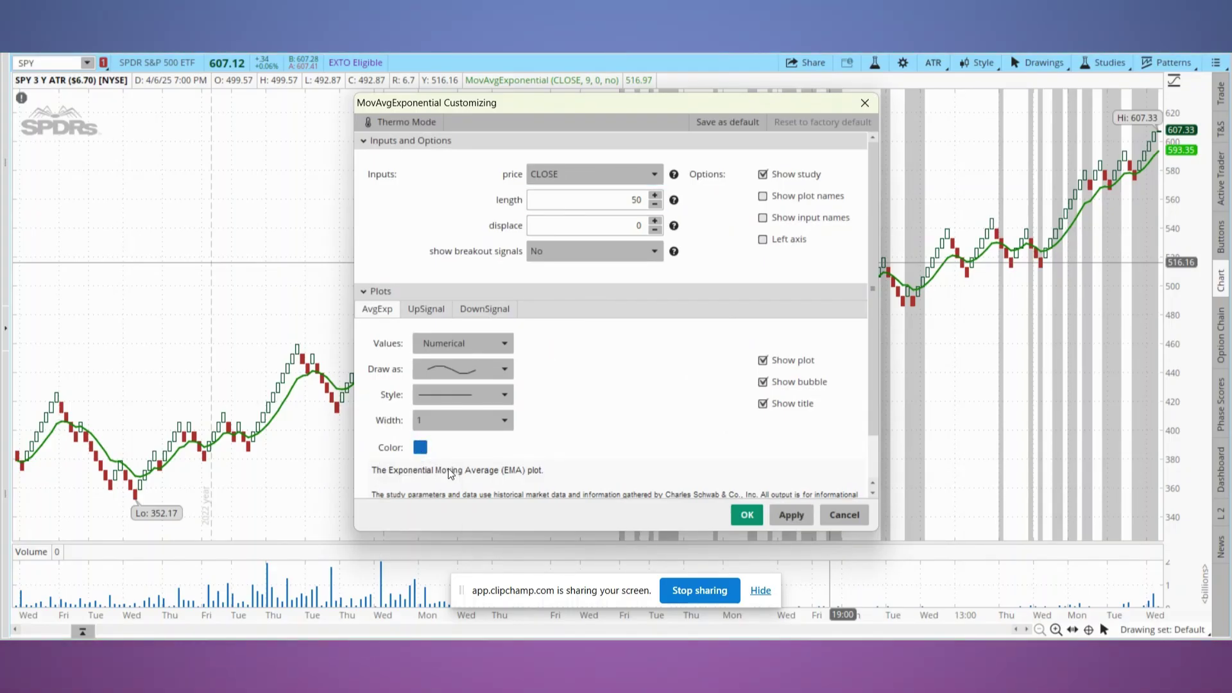
pyautogui.click(790, 514)
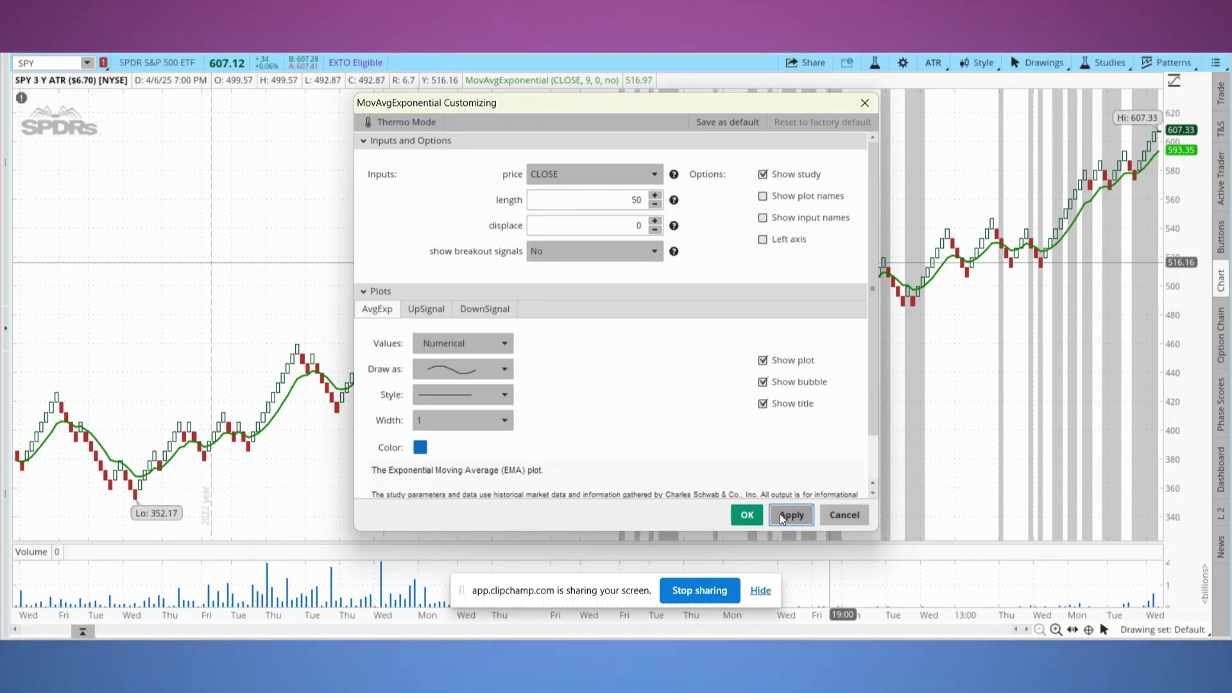
pyautogui.click(748, 514)
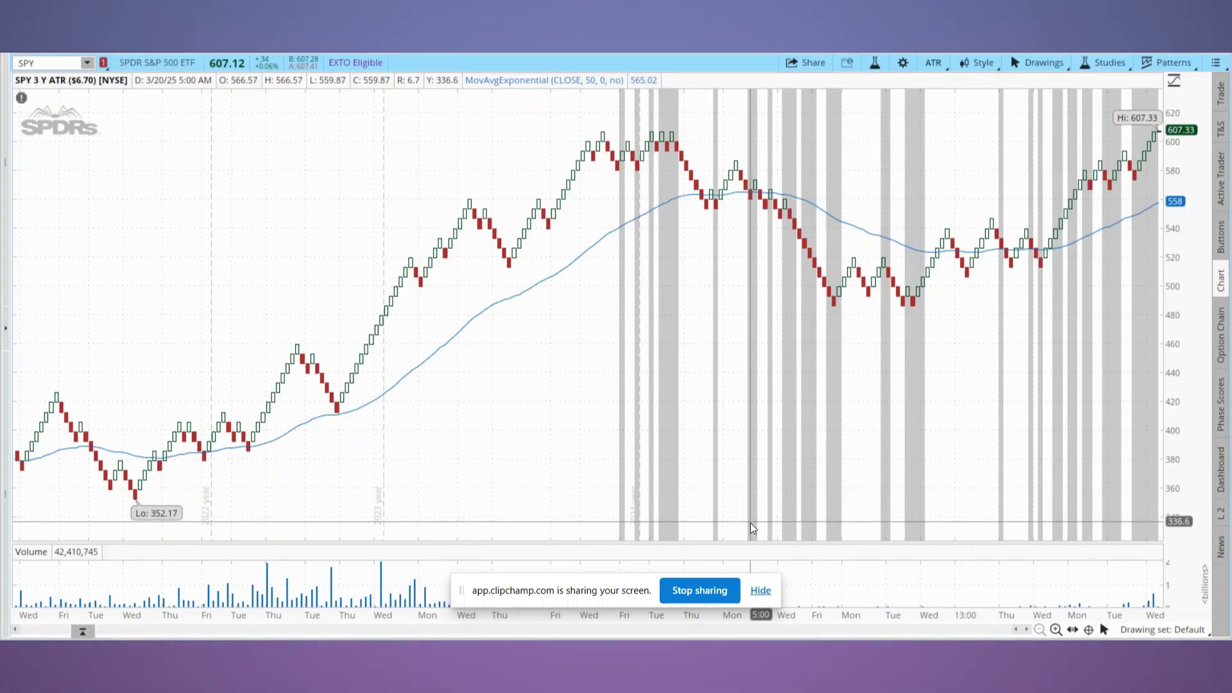
# Add a second MovAvgExponential study to the SPY chart
pyautogui.click(1116, 67)
pyautogui.moveTo(1081, 107)
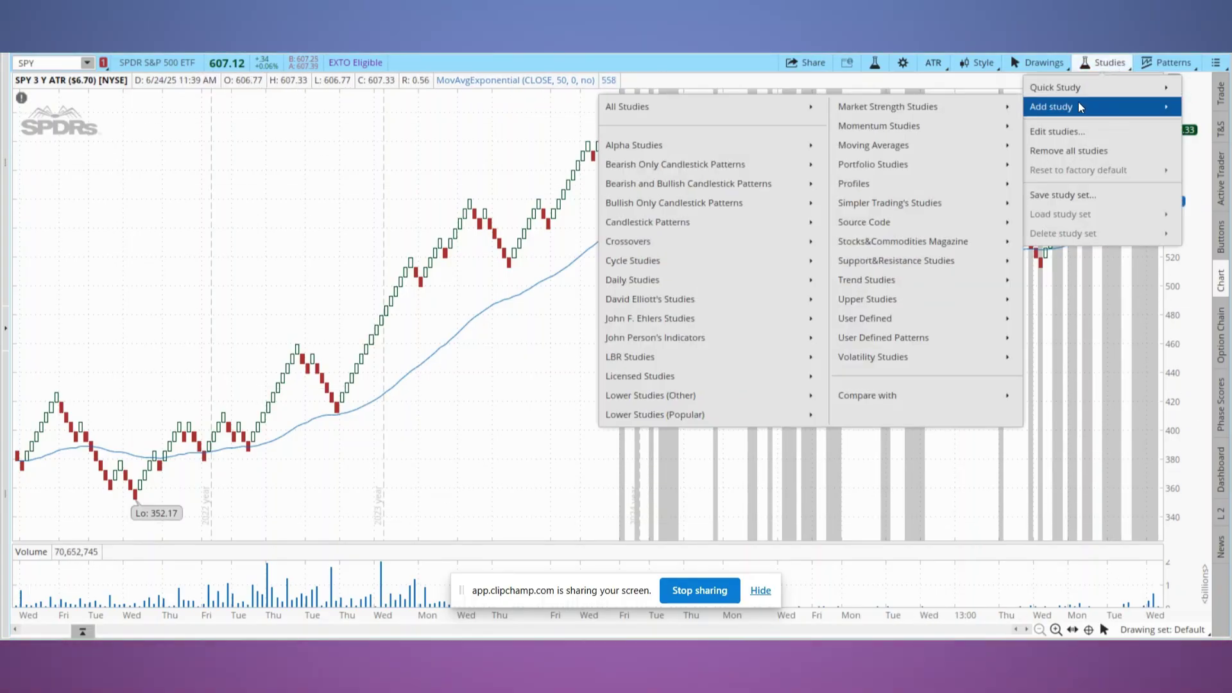
pyautogui.moveTo(988, 146)
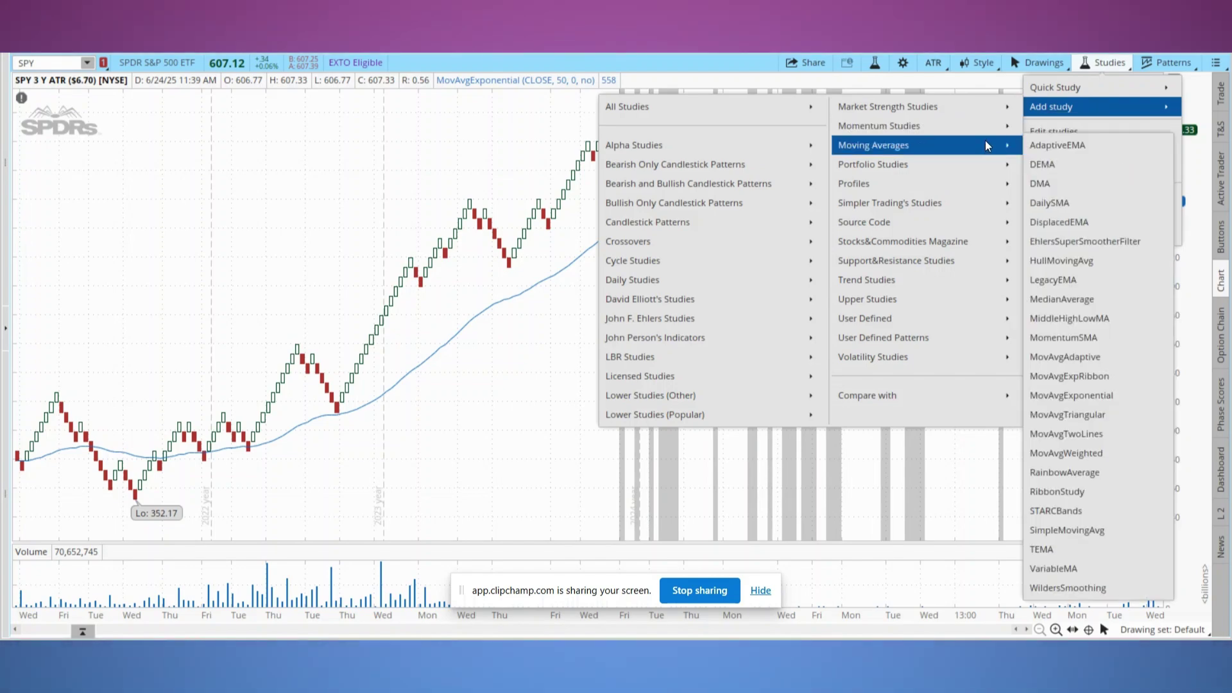
pyautogui.click(1107, 397)
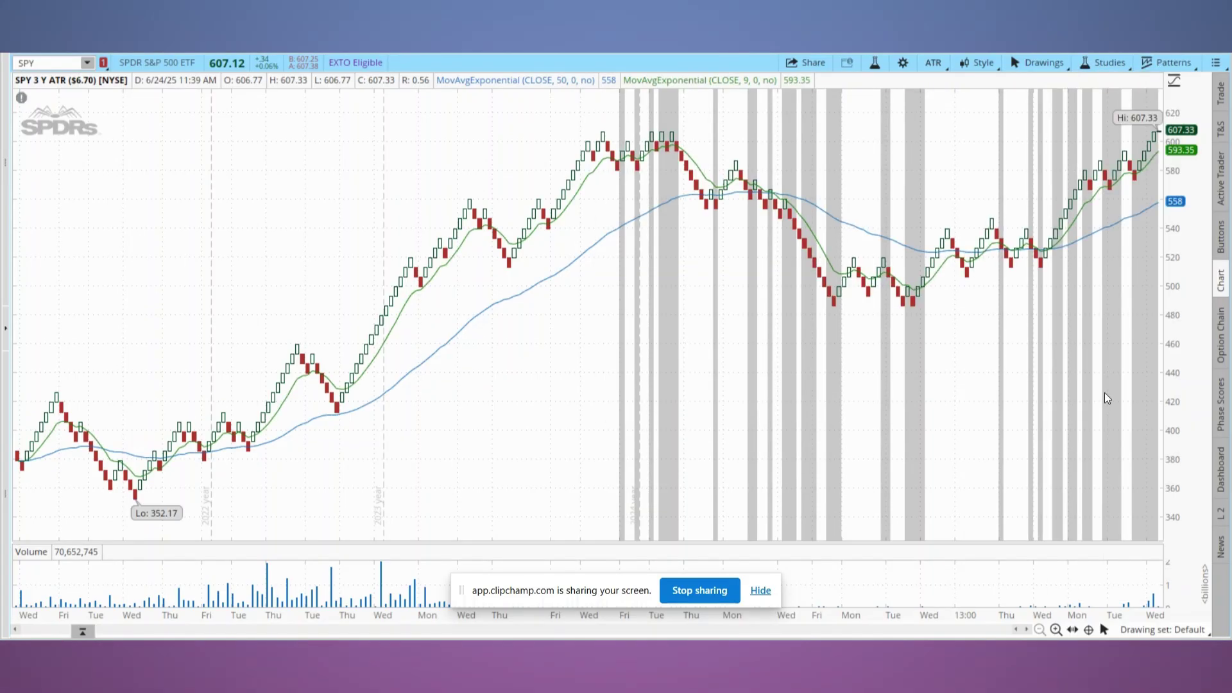
# Set the new EMA's length to 20 and its line colour to red
pyautogui.rightClick(836, 271)
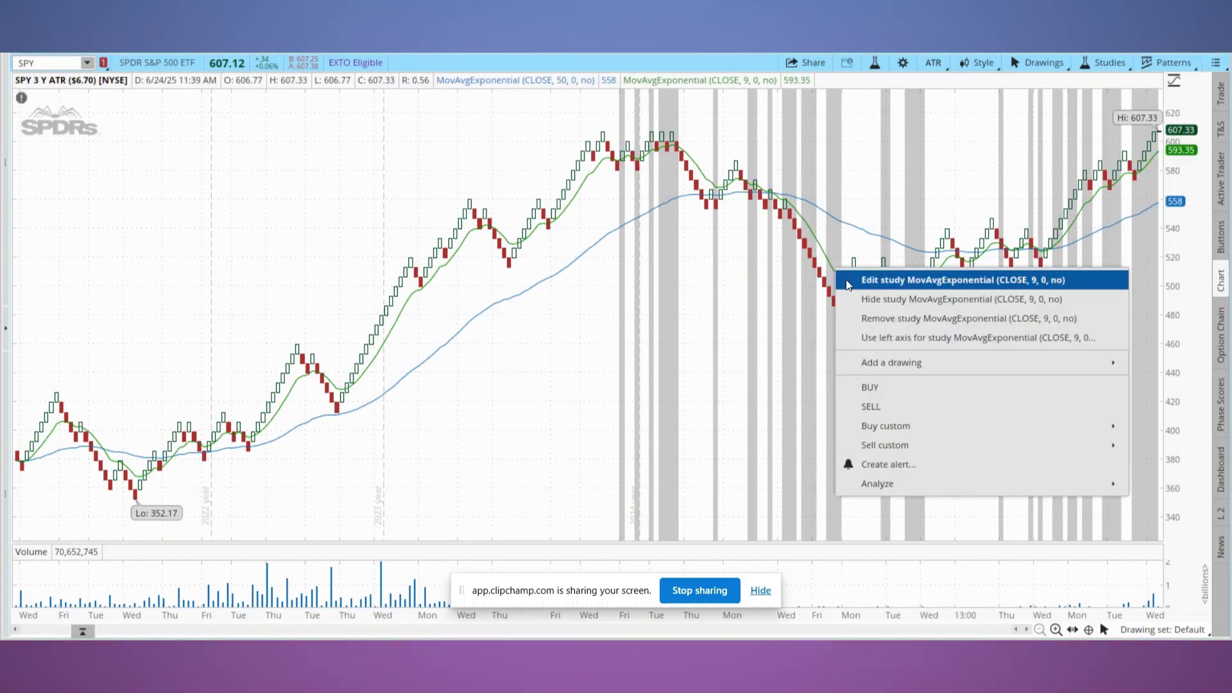
pyautogui.click(849, 279)
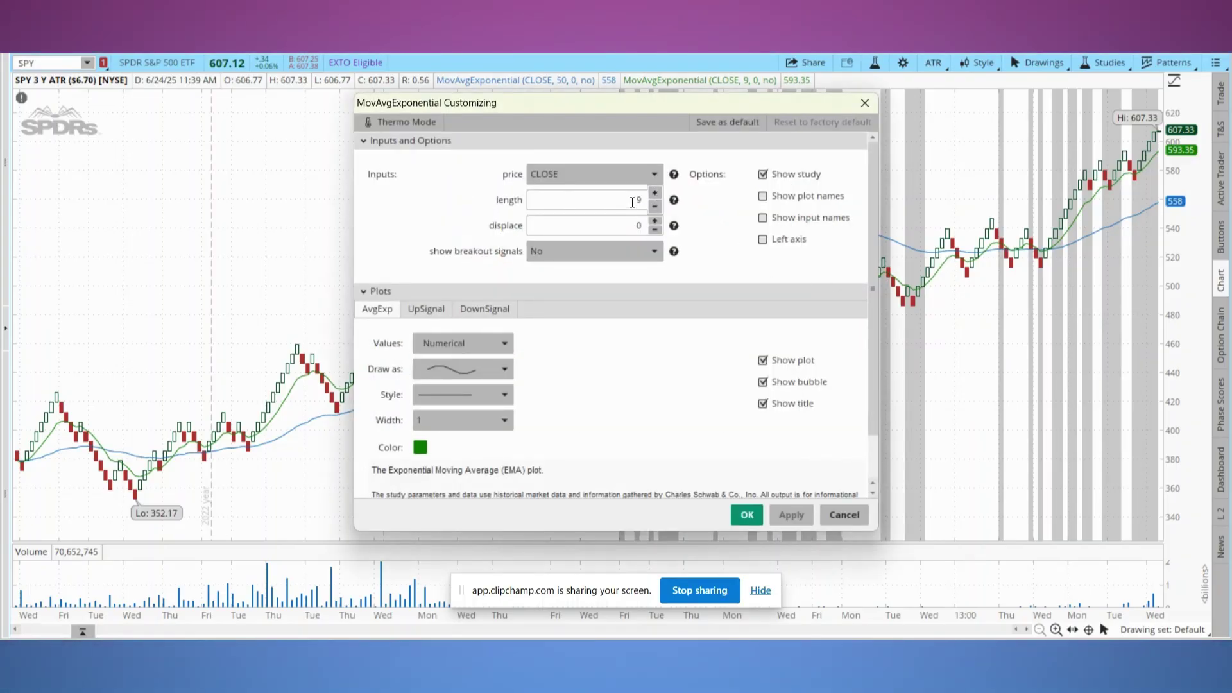
pyautogui.click(634, 195)
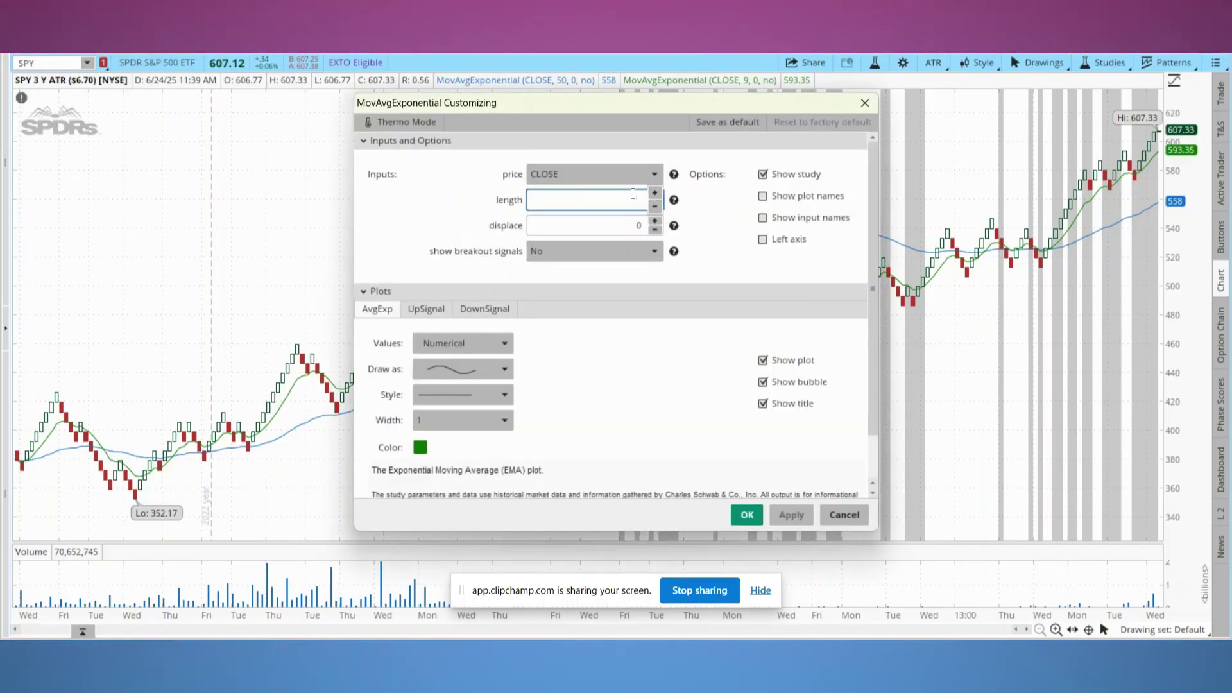
pyautogui.write('20')
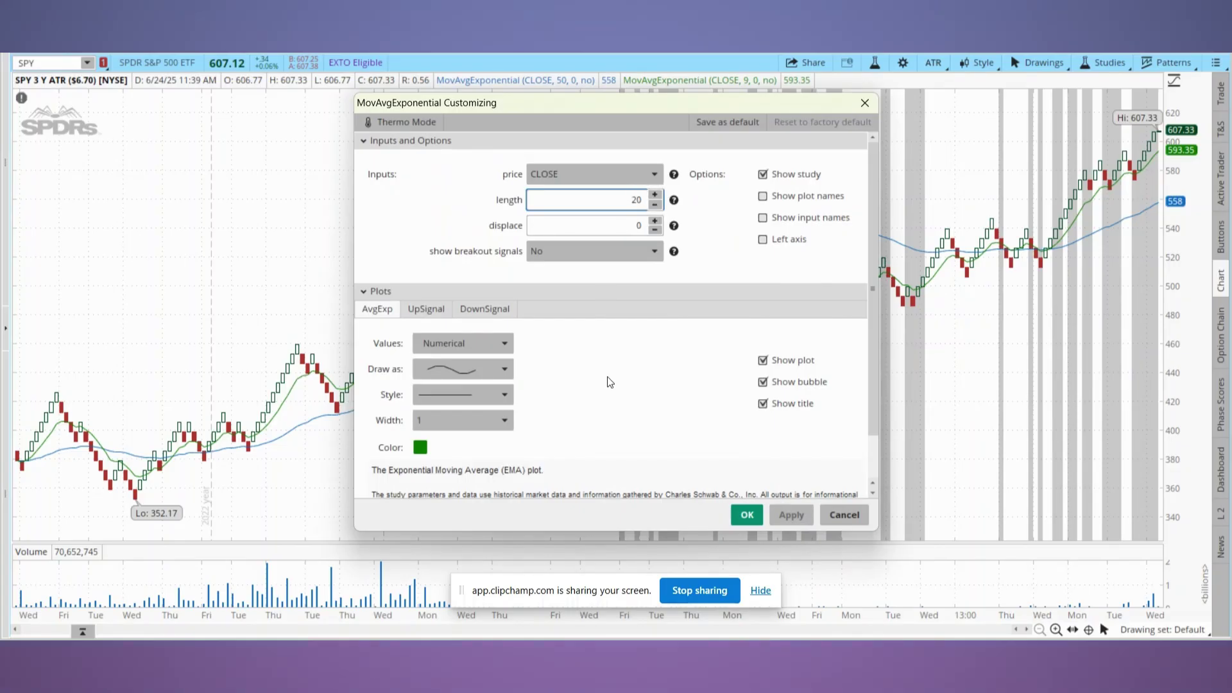
pyautogui.click(422, 451)
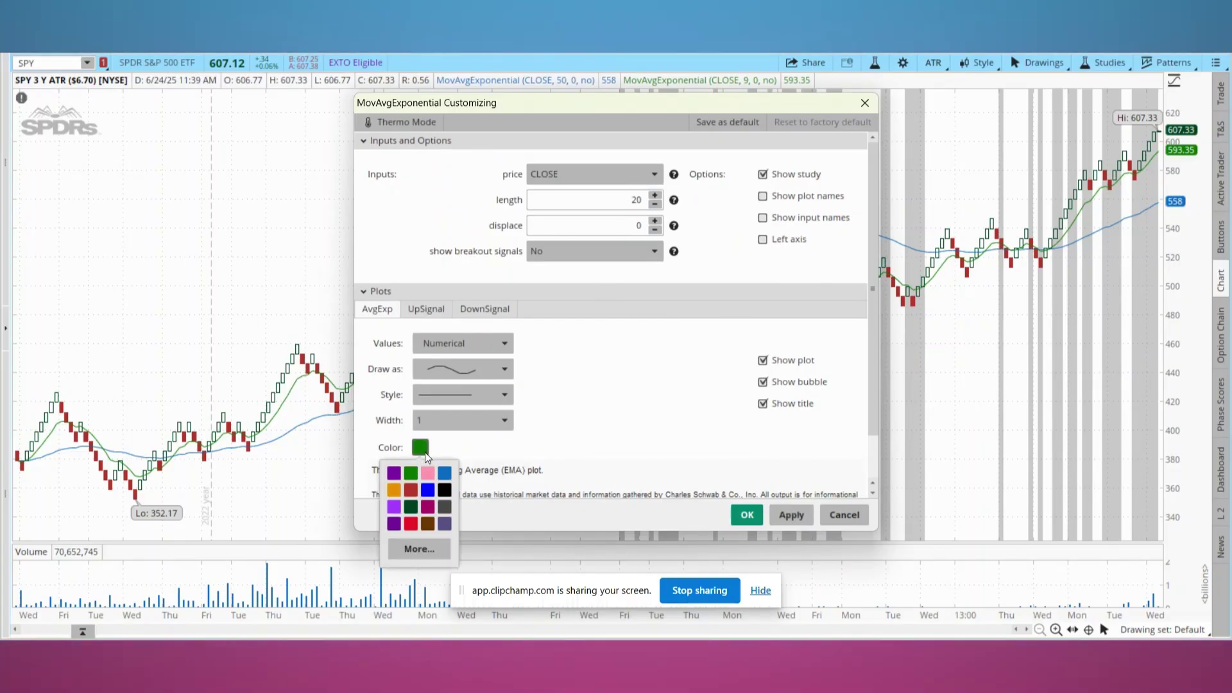
pyautogui.click(414, 499)
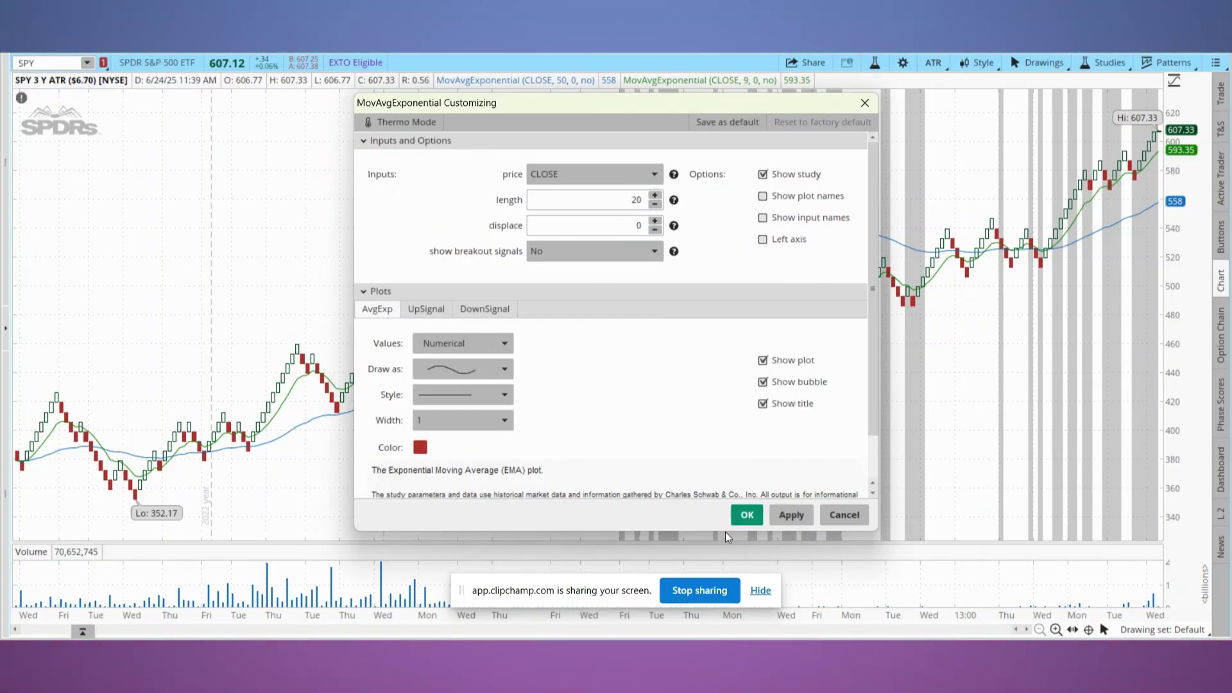
pyautogui.click(790, 518)
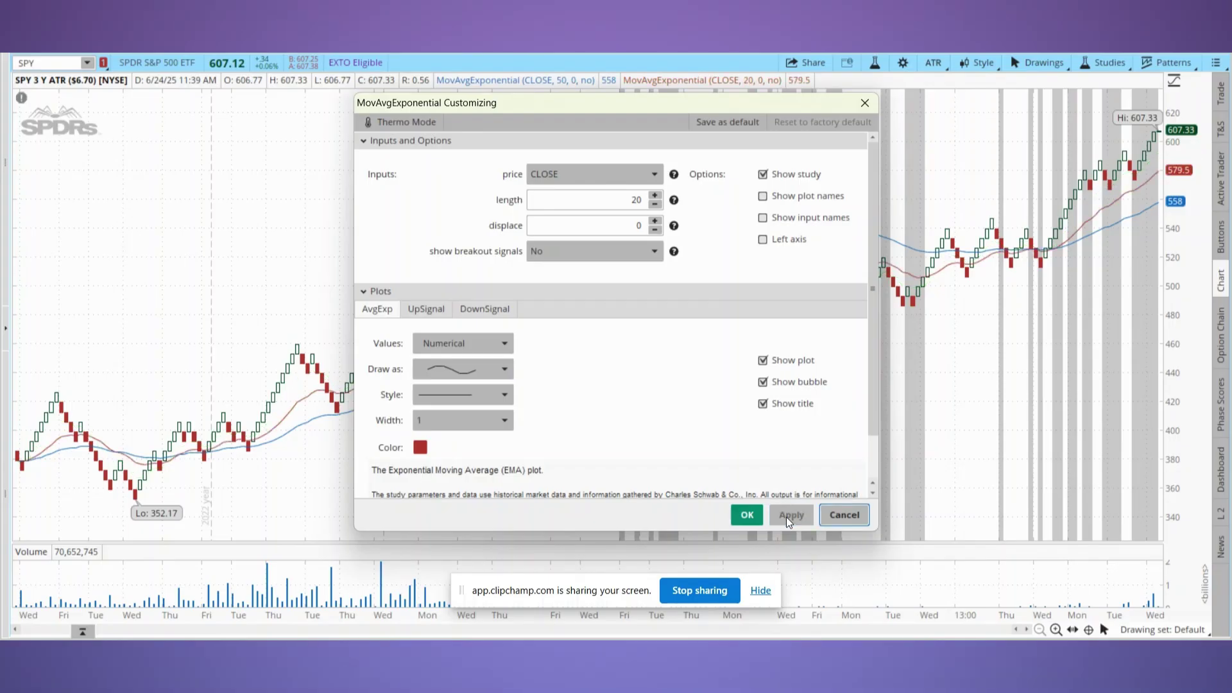
pyautogui.click(748, 515)
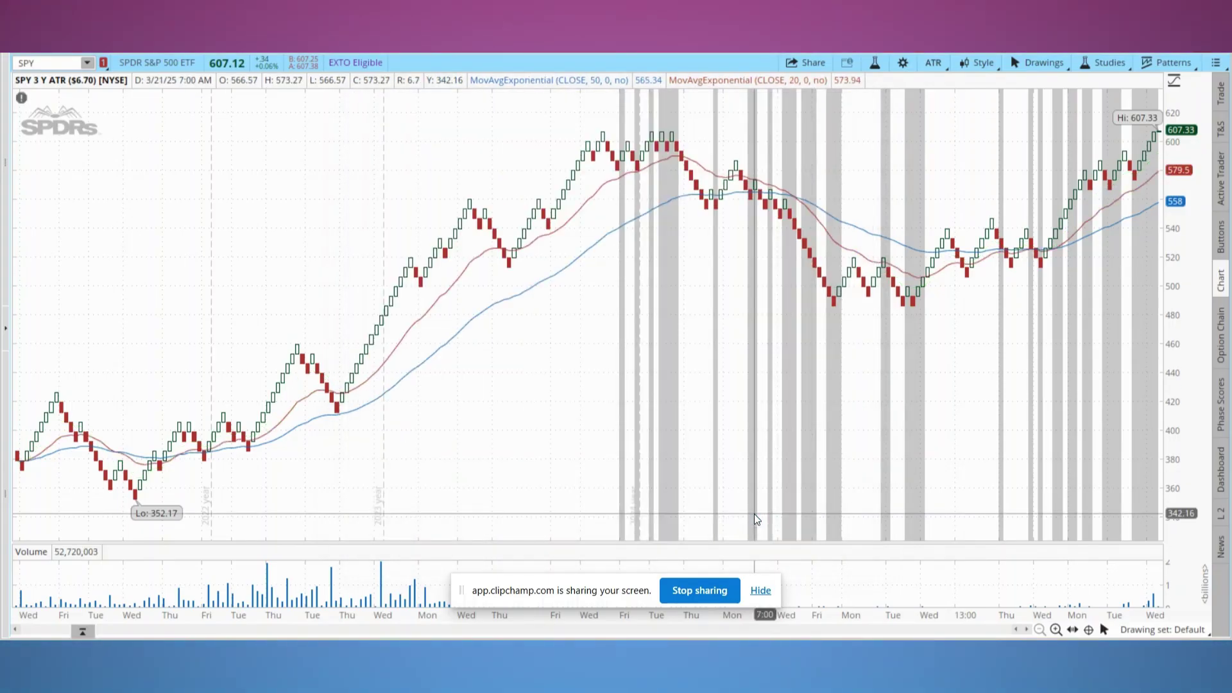